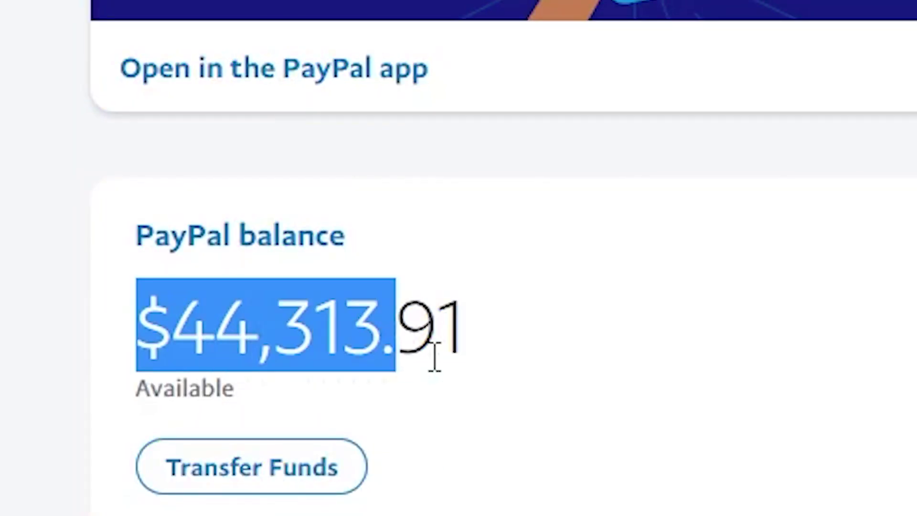
# Step: Open the CPAGrip.com website from the cpagrip search results
pyautogui.click(113, 364)
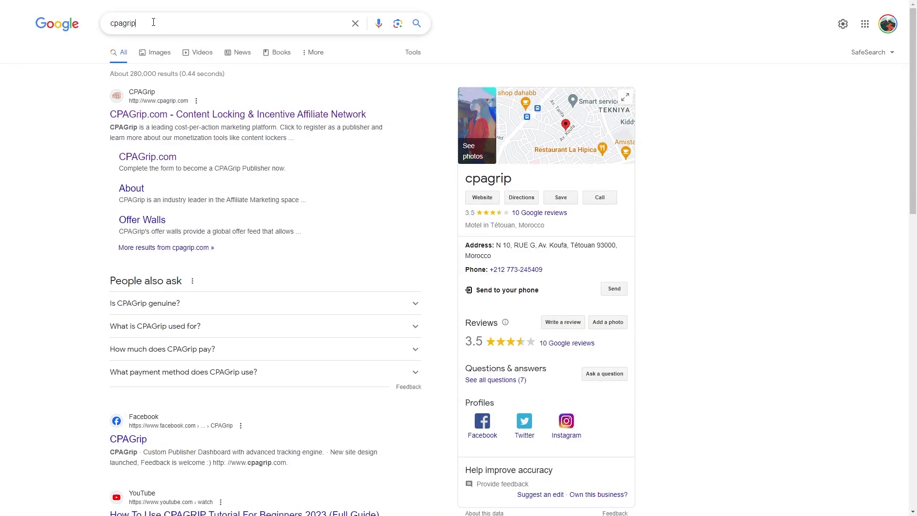
pyautogui.moveTo(141, 24); pyautogui.dragTo(108, 25)
pyautogui.click(81, 50)
pyautogui.click(144, 114)
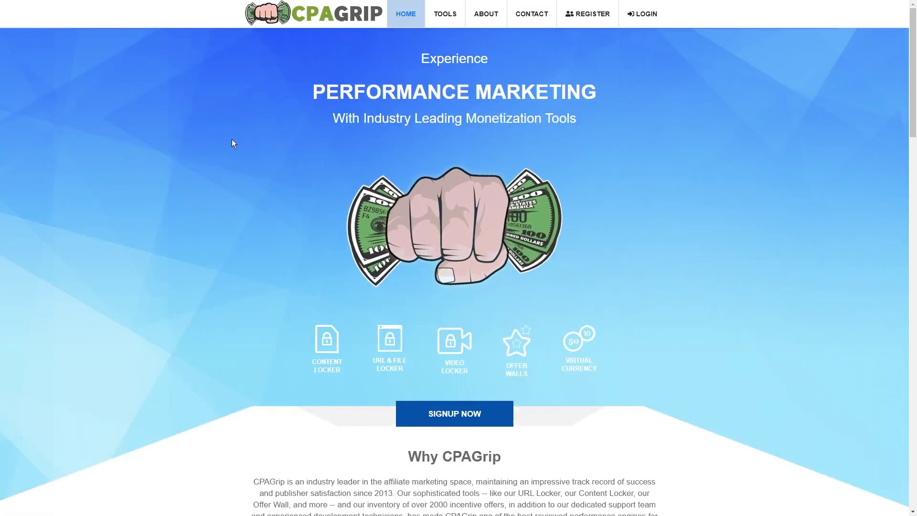
# Step: Bring up the publisher registration form and toggle its two agreement checkboxes
pyautogui.click(587, 14)
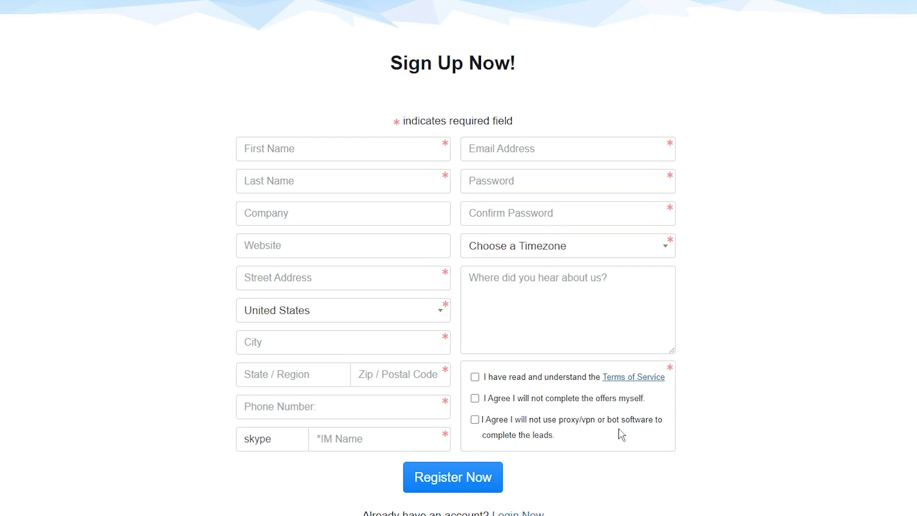
pyautogui.click(475, 378)
pyautogui.click(475, 399)
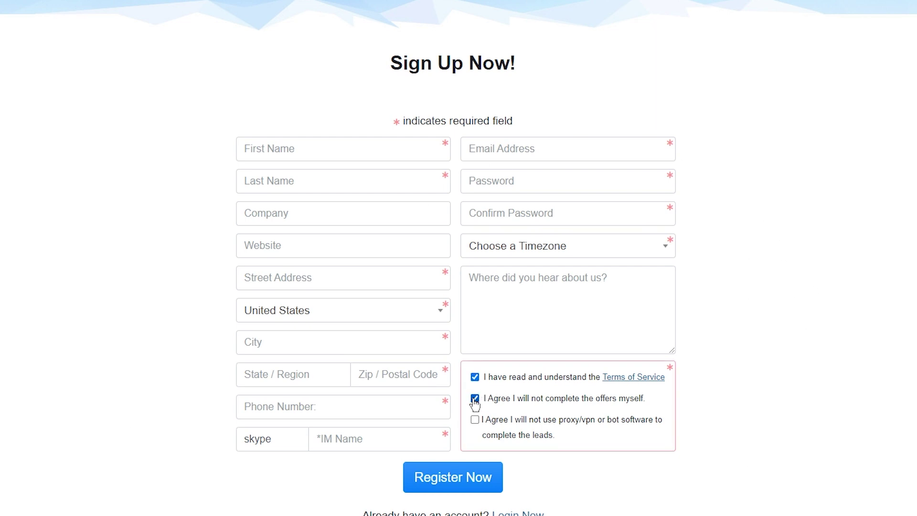
pyautogui.click(474, 399)
pyautogui.click(474, 377)
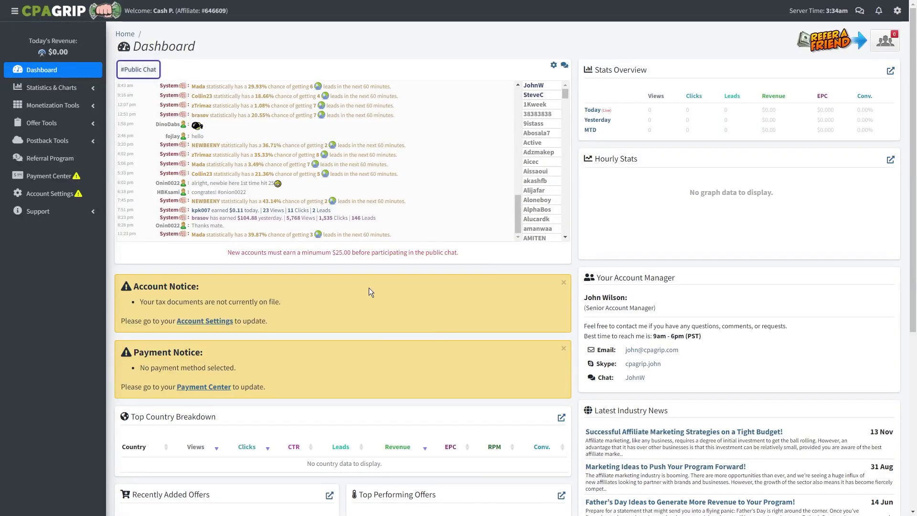
# Step: Open CPAGrip's Payments Center showing $0.00 earnings, $50.00 minimum payment and Net30 schedule
pyautogui.scroll(10, 315, 162)
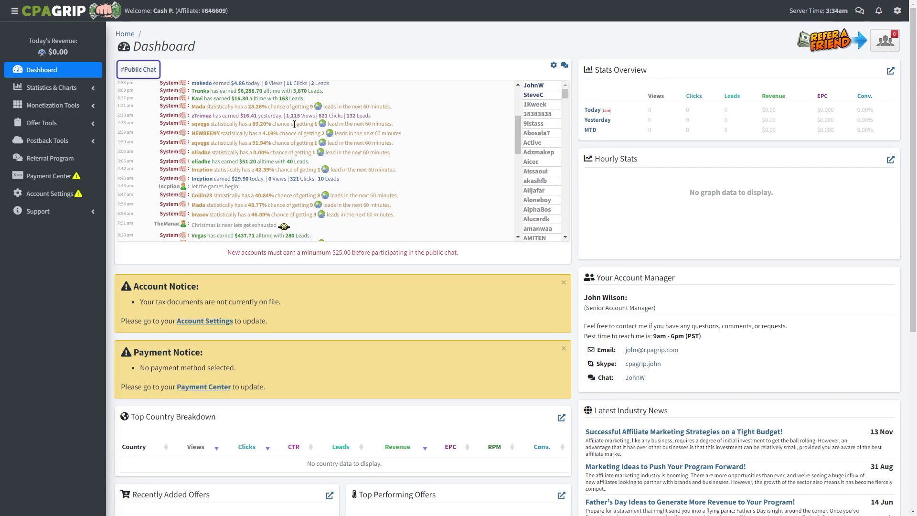
pyautogui.scroll(-5, 294, 129)
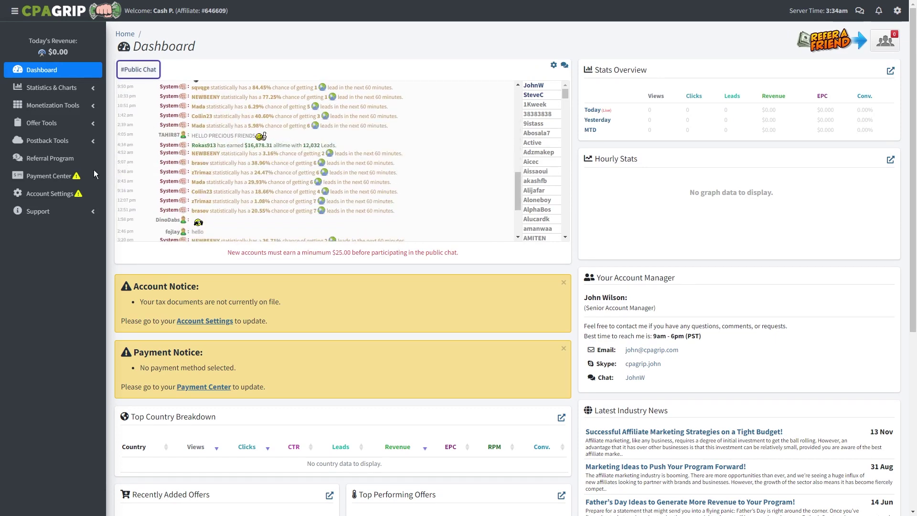
pyautogui.click(67, 181)
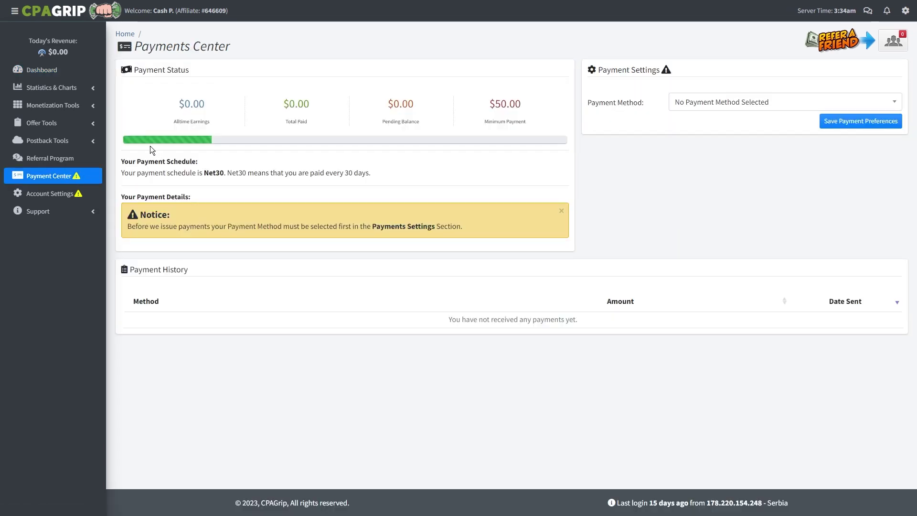
pyautogui.moveTo(232, 47); pyautogui.dragTo(128, 44)
pyautogui.click(167, 88)
# Step: Review the three lockers under Monetization Tools > URL / File Lockers, then return to the dashboard
pyautogui.click(53, 105)
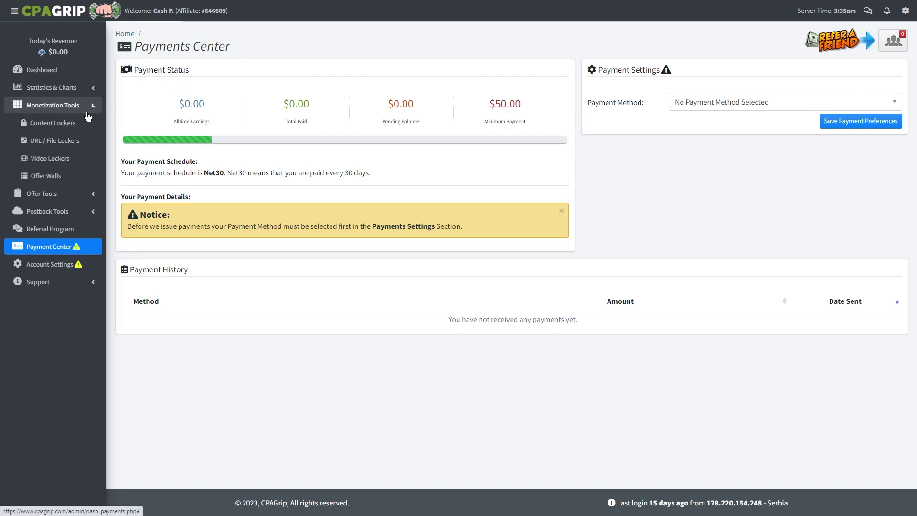
pyautogui.click(41, 141)
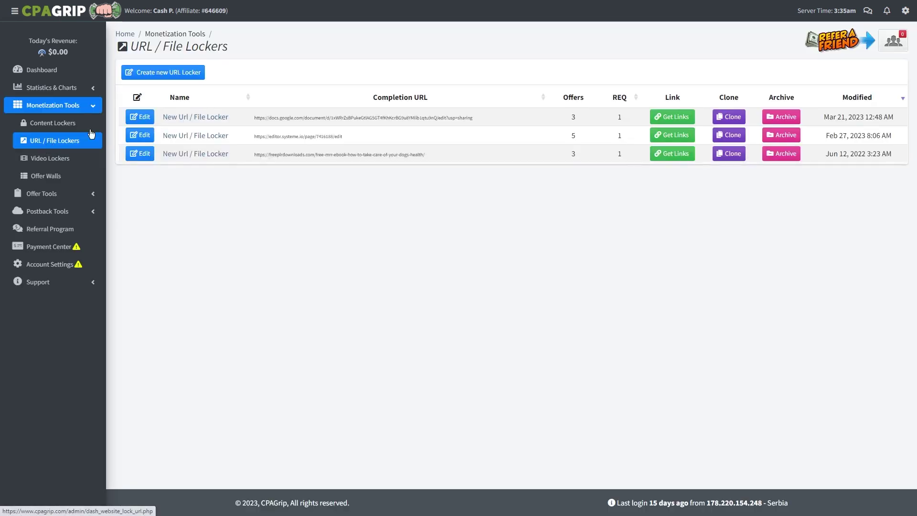
pyautogui.moveTo(242, 45); pyautogui.dragTo(130, 47)
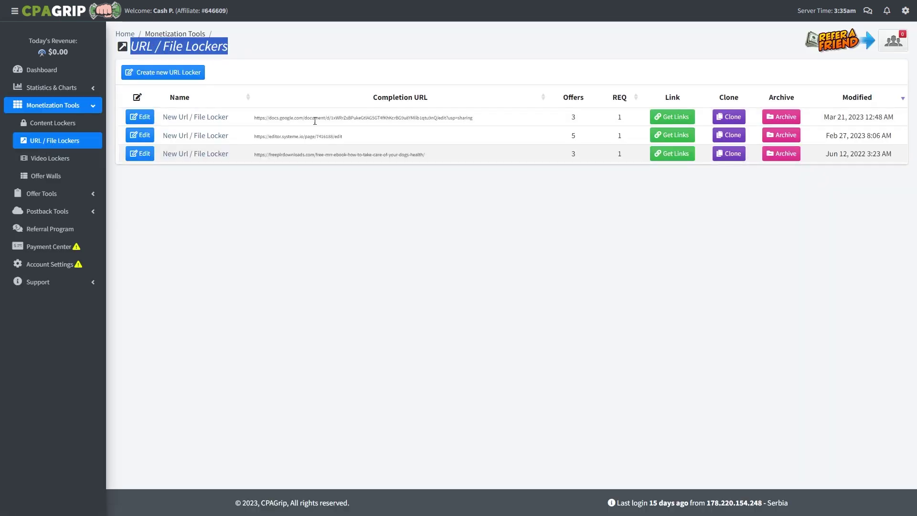
pyautogui.click(356, 72)
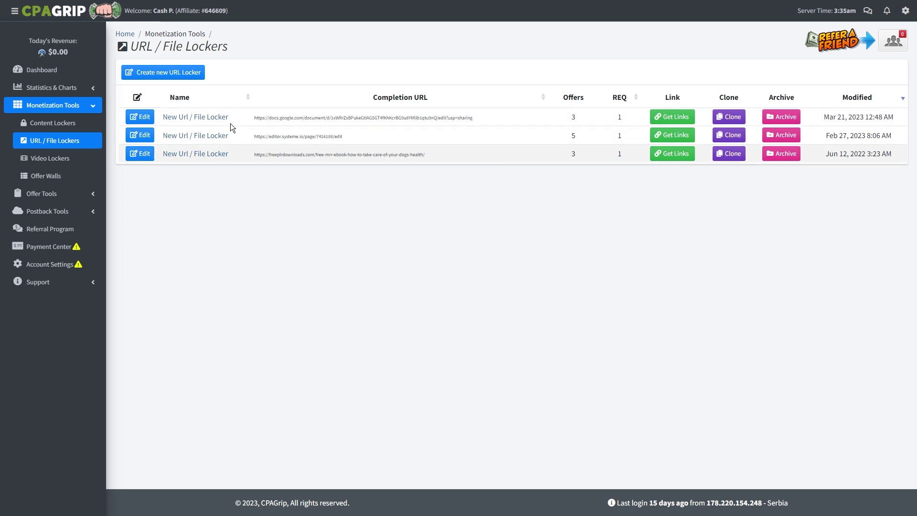
pyautogui.moveTo(206, 47); pyautogui.dragTo(136, 44)
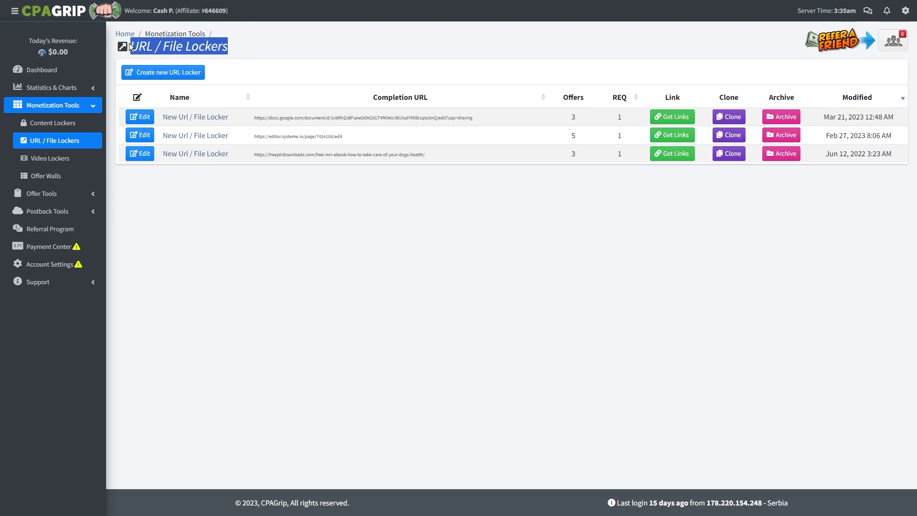
pyautogui.click(225, 54)
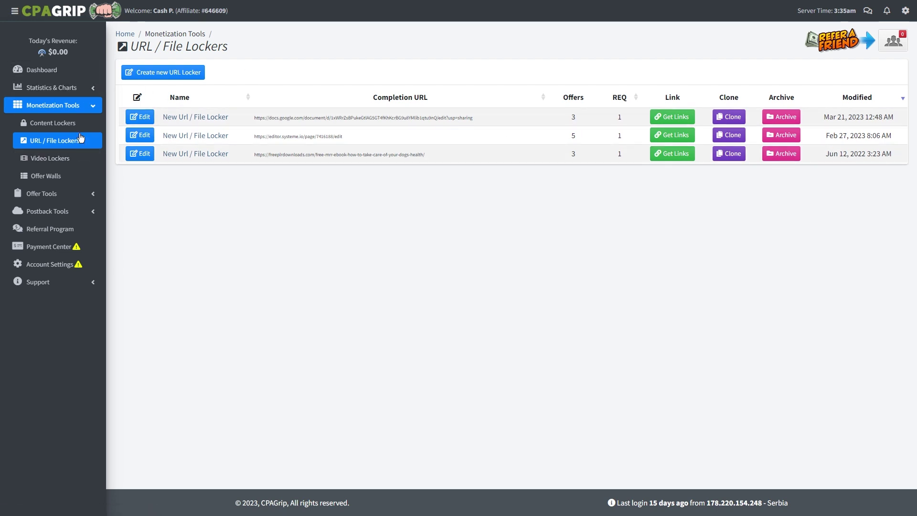
pyautogui.click(75, 74)
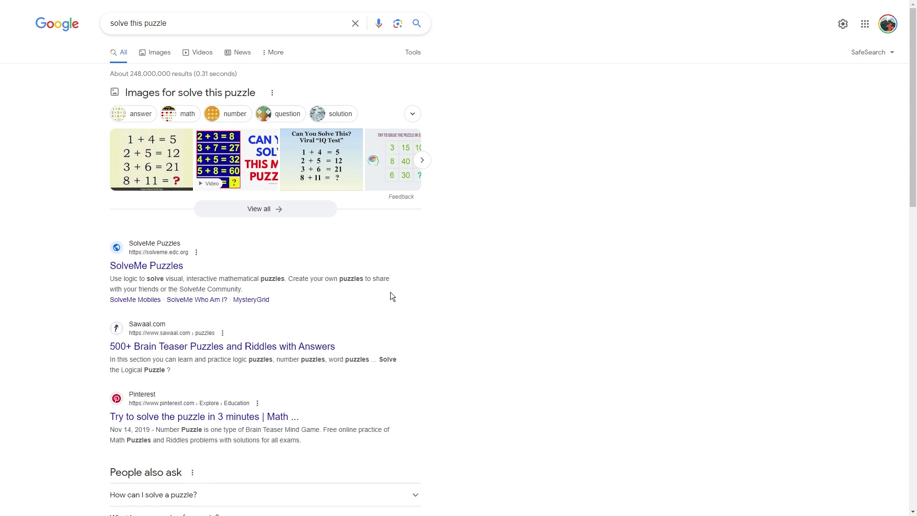
# Step: Preview the NDTV 1 + 4 = 5 puzzle image from the 'solve this puzzle' image results
pyautogui.click(142, 134)
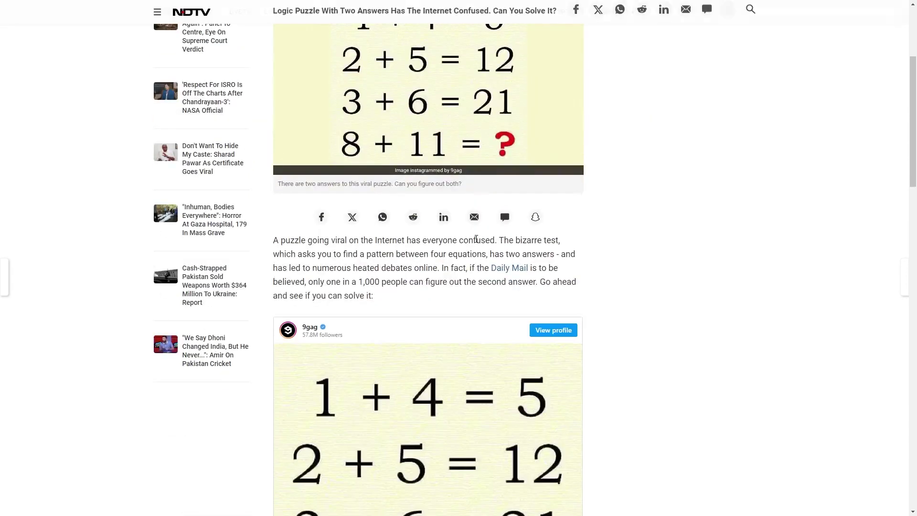
# Step: Read through the NDTV two-answer logic puzzle article, dismissing the breaking news alerts prompt
pyautogui.scroll(-4, 460, 232)
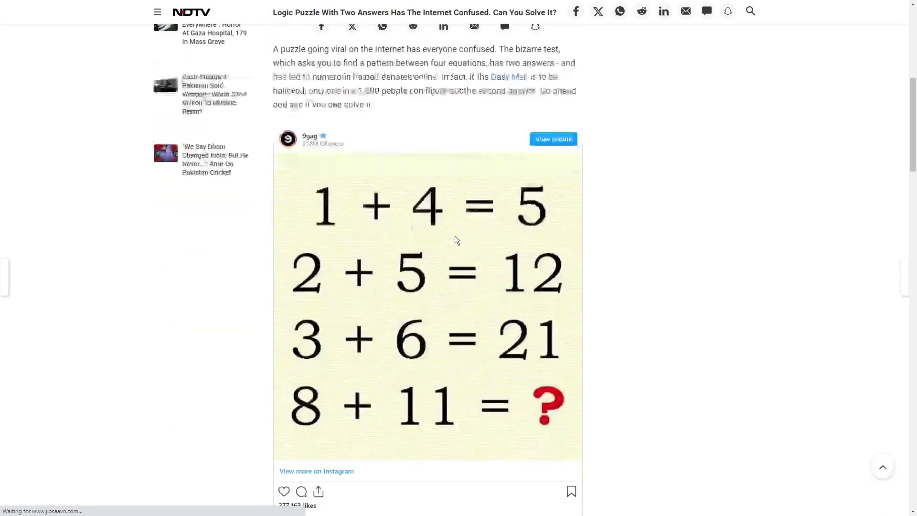
pyautogui.scroll(-4, 449, 263)
pyautogui.scroll(3, 466, 239)
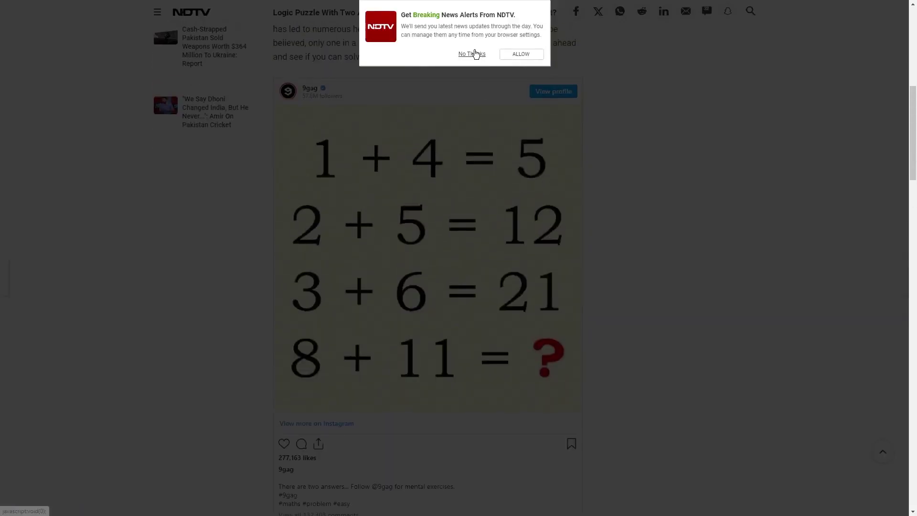
pyautogui.click(475, 54)
pyautogui.scroll(-9, 479, 267)
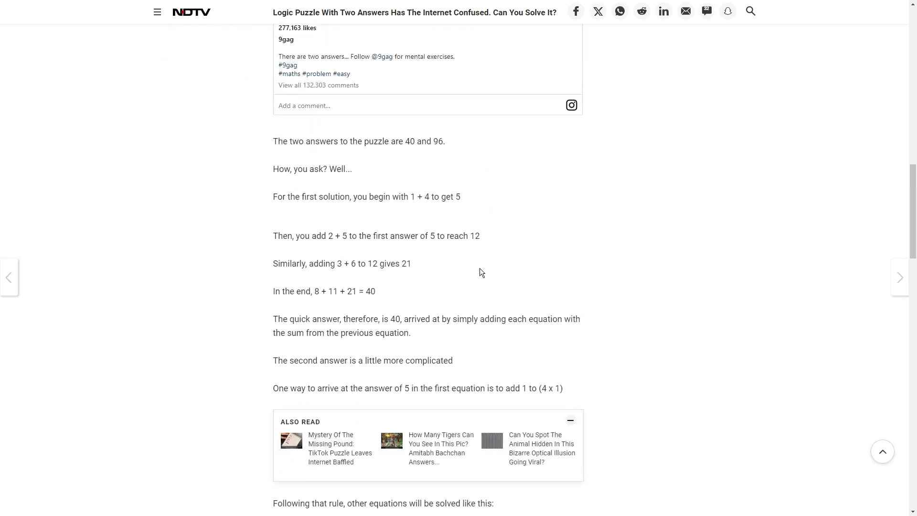
pyautogui.scroll(11, 413, 272)
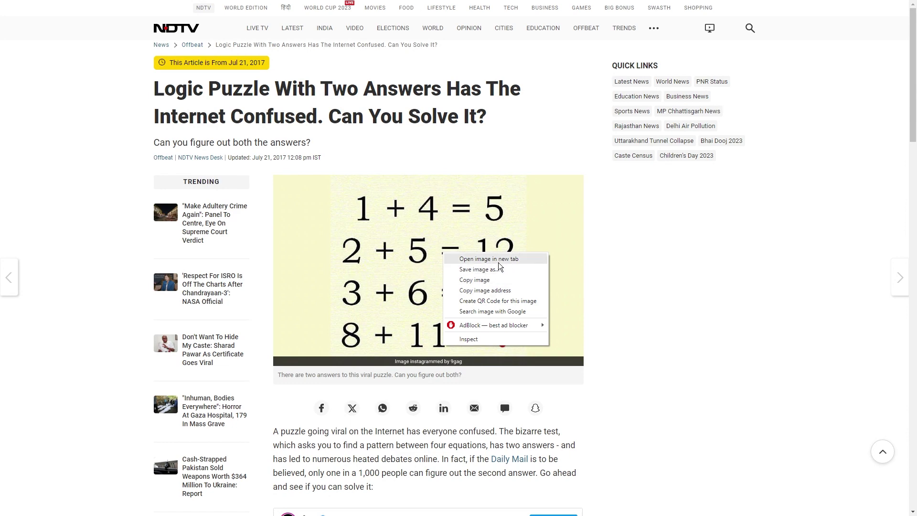
pyautogui.click(759, 269)
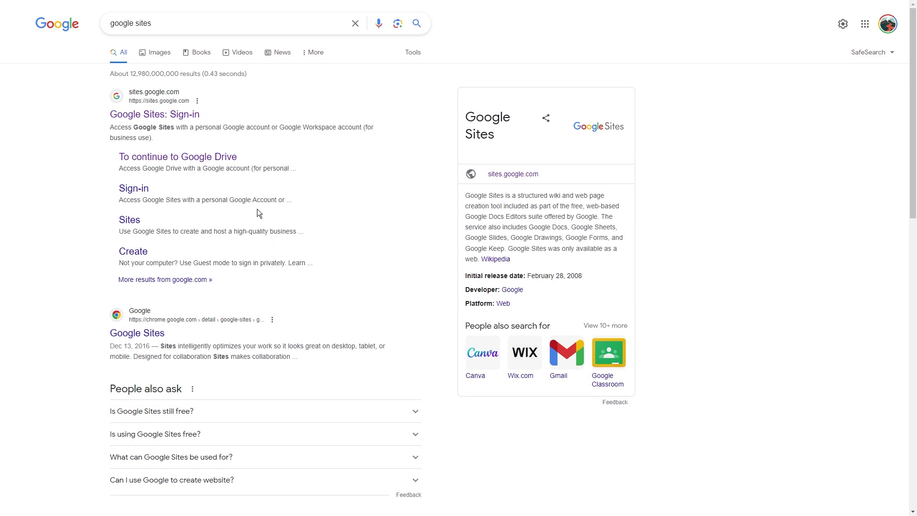
# Step: Open Google Sites from the 'google sites' results and start a Blank site
pyautogui.scroll(-3, 198, 180)
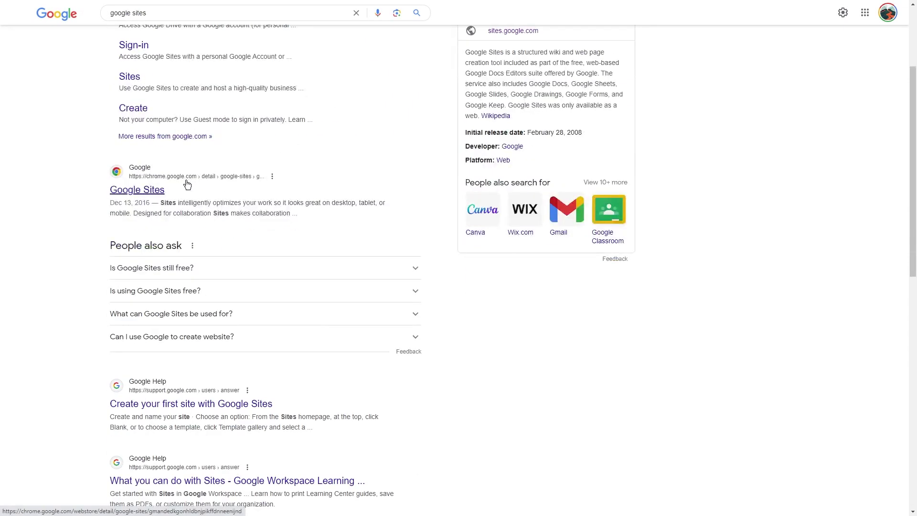
pyautogui.scroll(3, 203, 181)
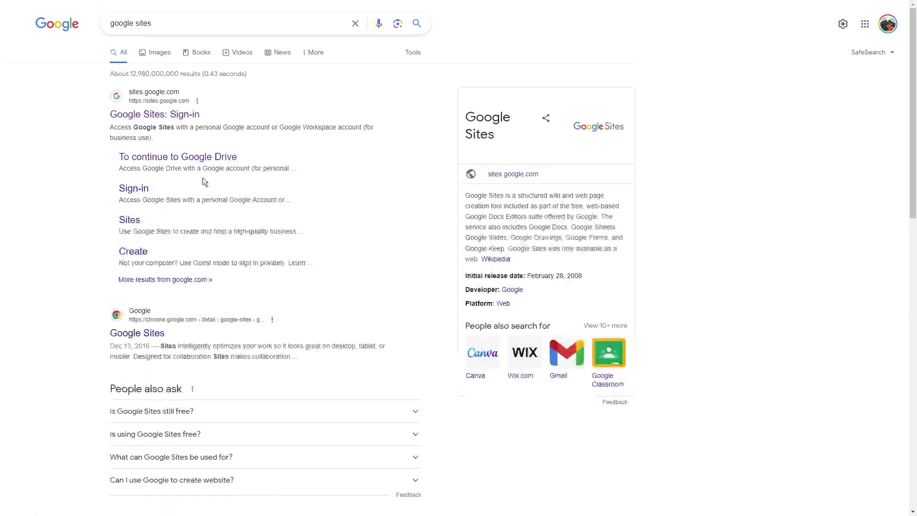
pyautogui.moveTo(153, 24); pyautogui.dragTo(107, 25)
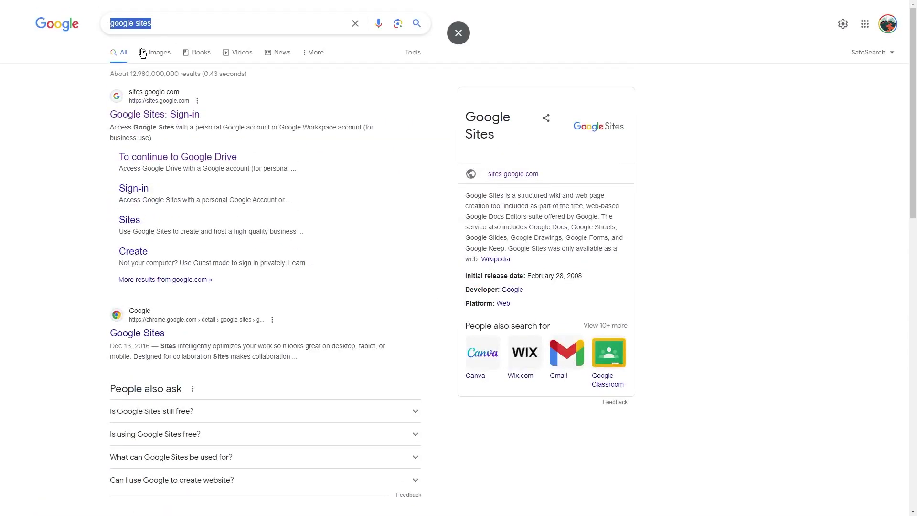
pyautogui.click(101, 49)
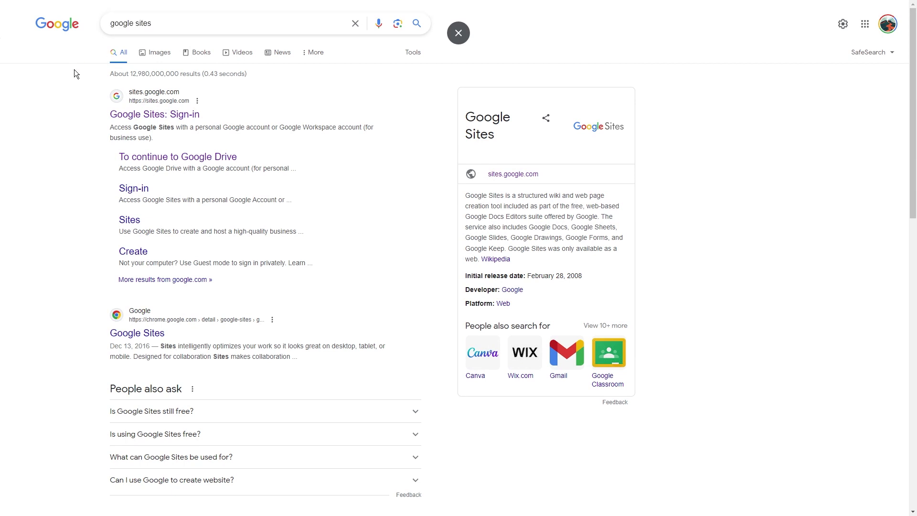
pyautogui.click(152, 115)
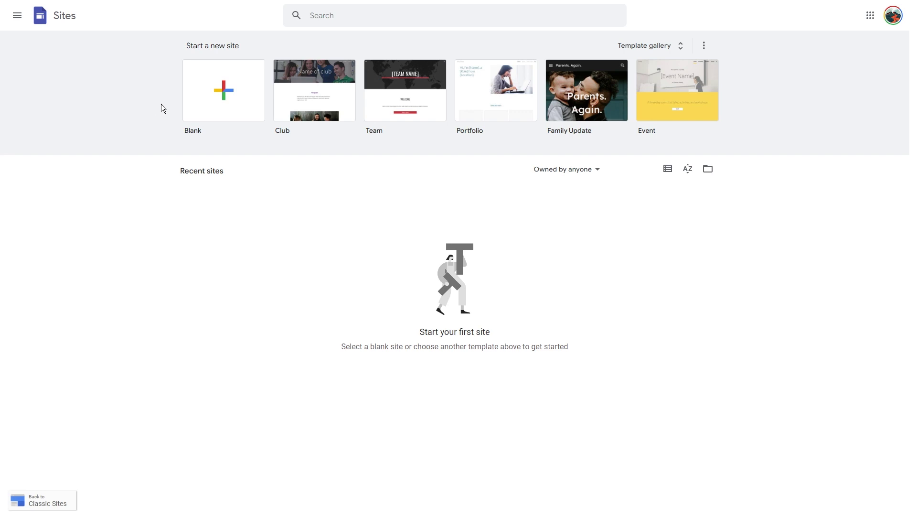
pyautogui.click(213, 102)
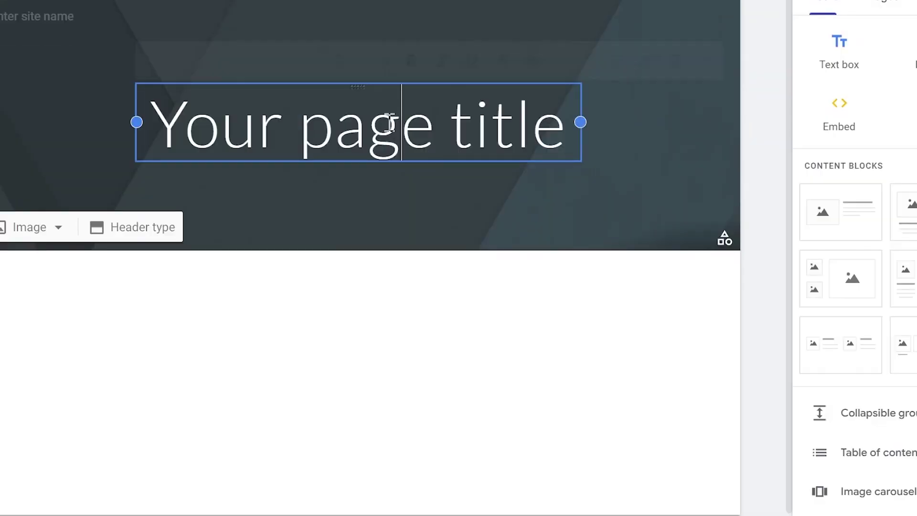
# Step: Replace the page title placeholder with Can You Solve This? Viral "IQ Test"
pyautogui.tripleClick(389, 123)
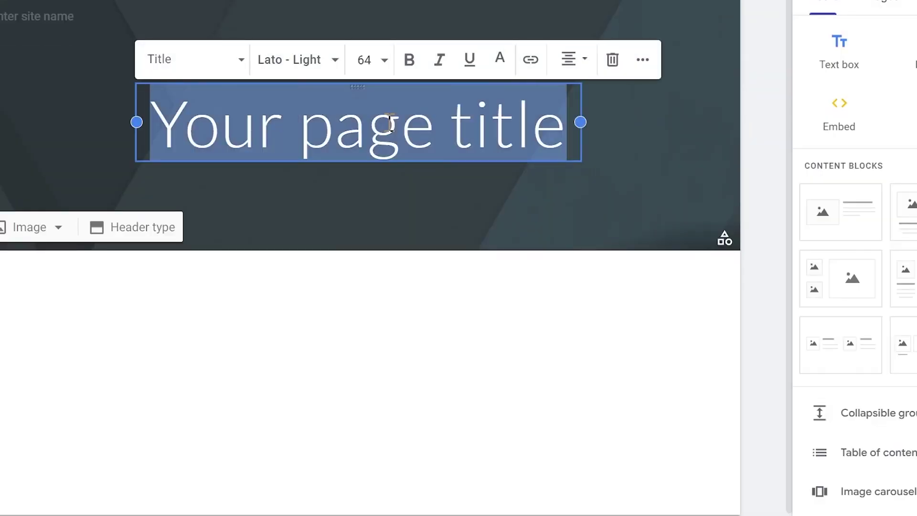
pyautogui.write('Can You Solve This? Viral "IQ ')
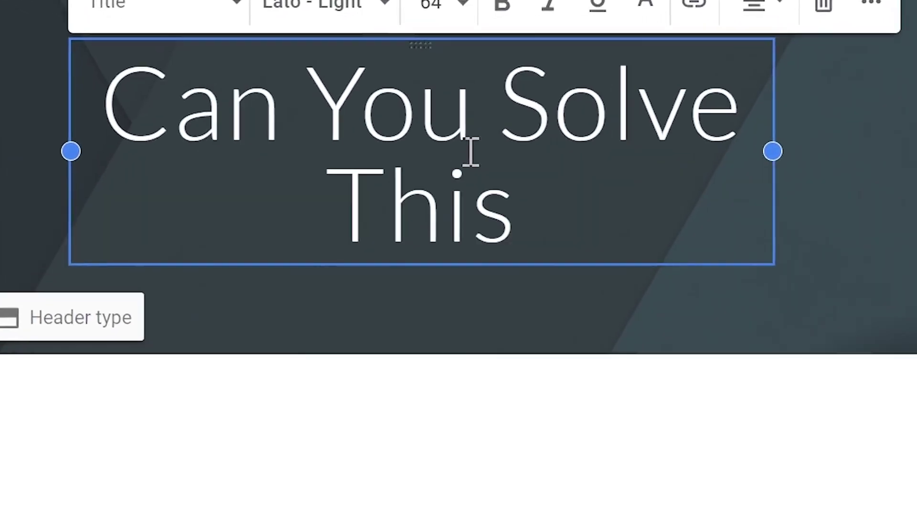
pyautogui.write('Test')
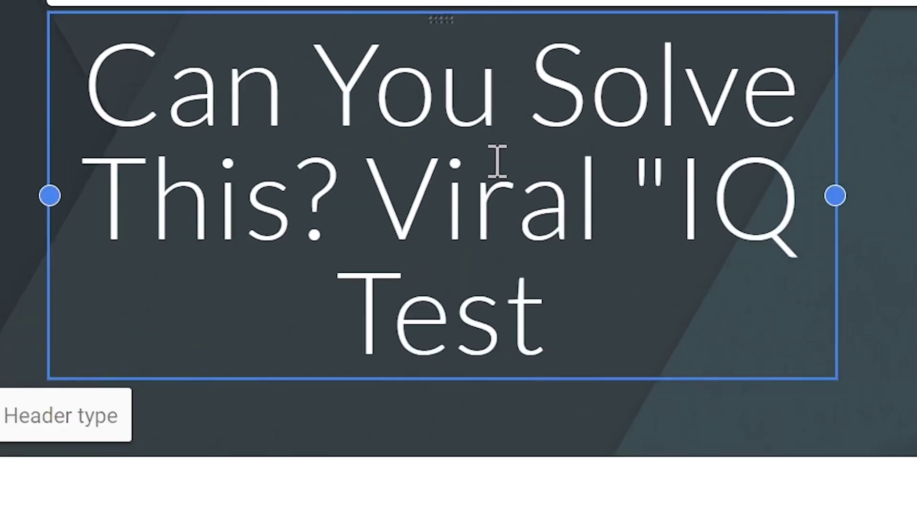
pyautogui.write('"')
pyautogui.press('Escape')
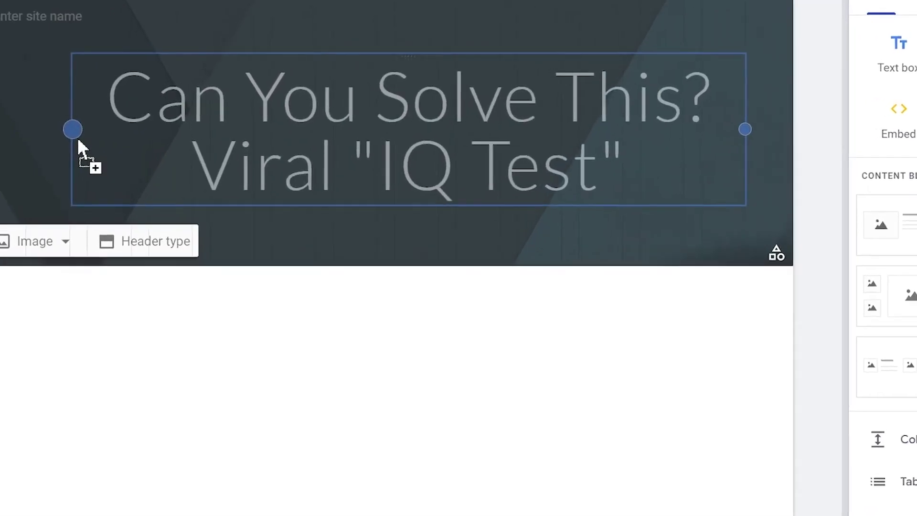
pyautogui.click(541, 330)
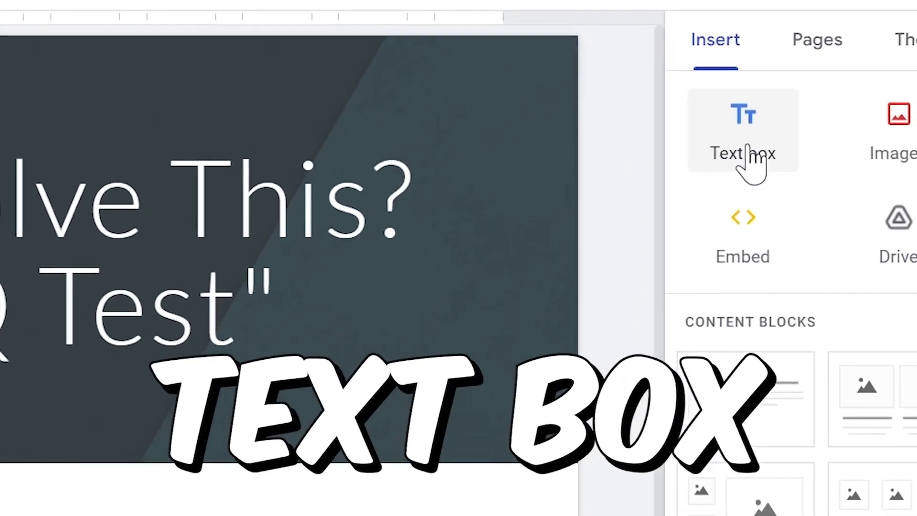
# Step: Add a text box reading 'Here is your challenge', formatted bold at size 24
pyautogui.click(751, 158)
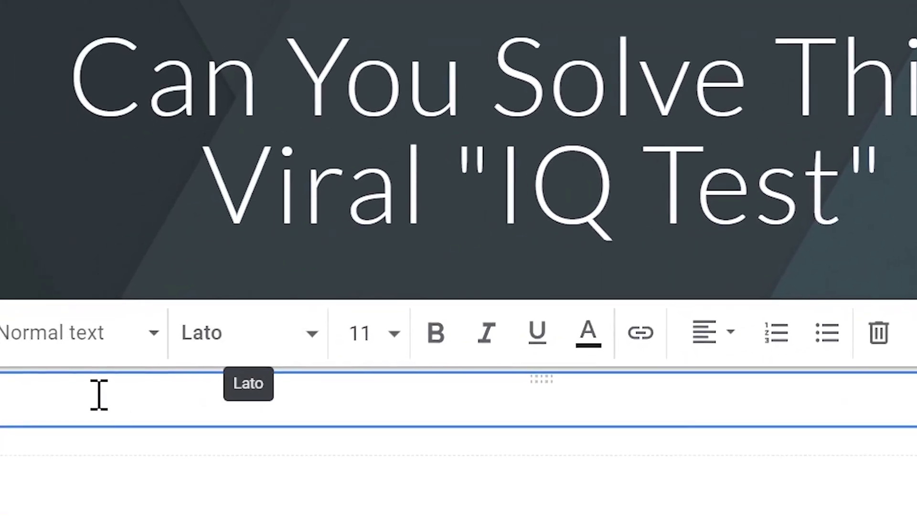
pyautogui.write('He')
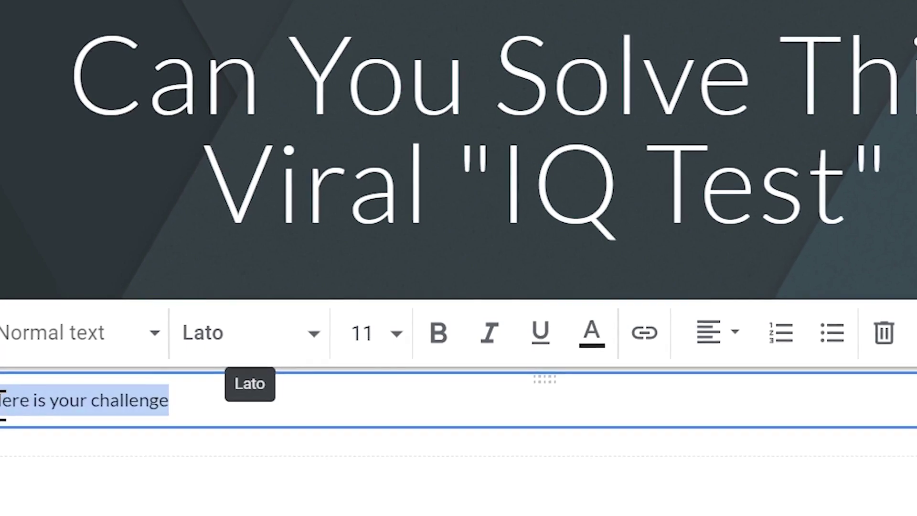
pyautogui.click(428, 343)
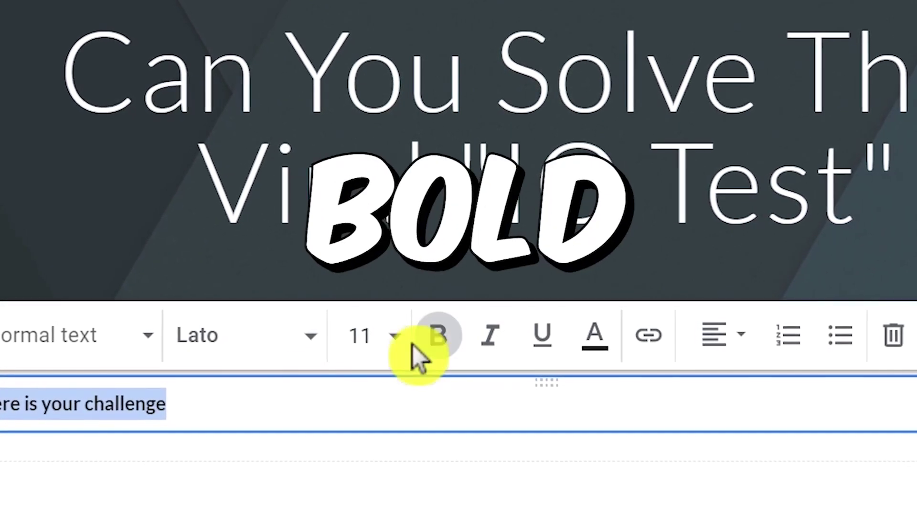
pyautogui.click(389, 340)
pyautogui.scroll(-2, 385, 300)
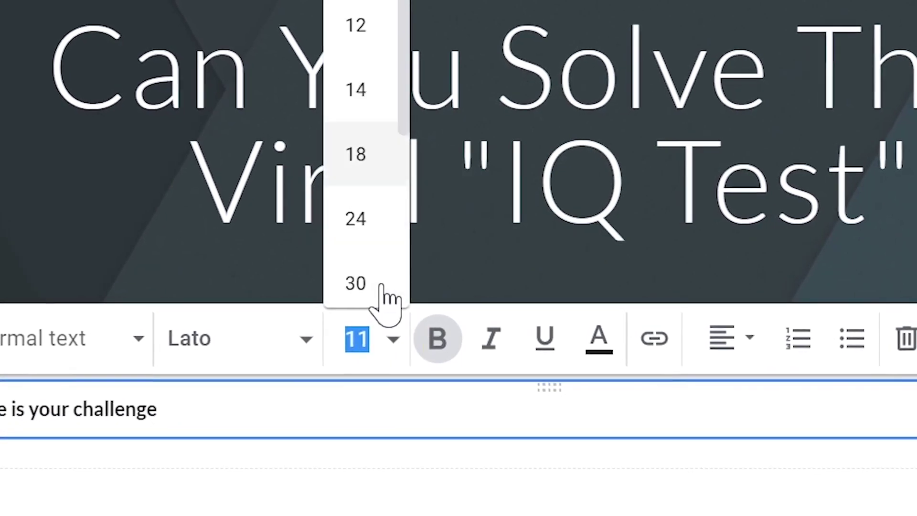
pyautogui.click(385, 249)
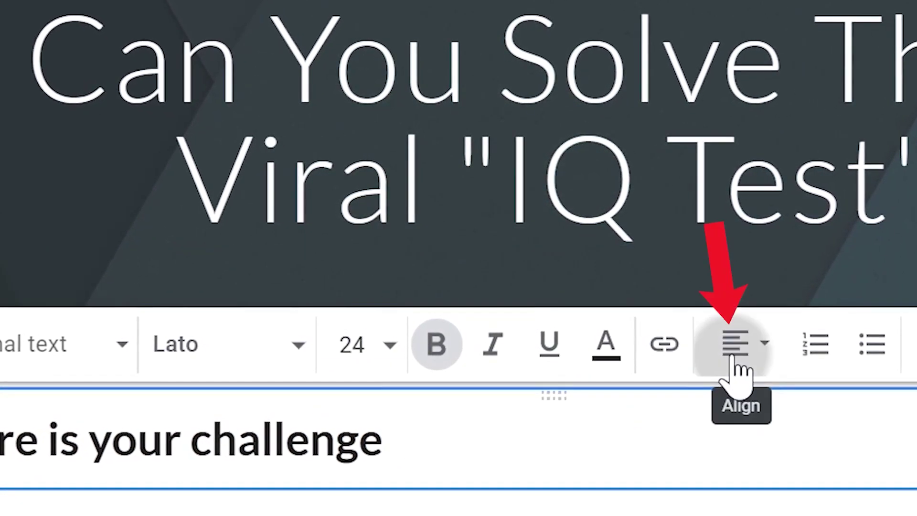
# Step: Center the challenge heading, insert the number puzzle image from Drive, and add a text box below it
pyautogui.click(737, 496)
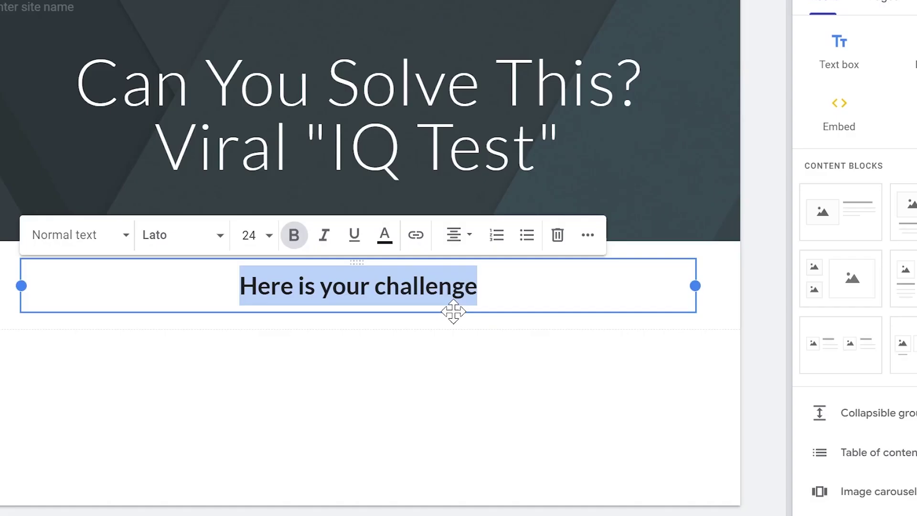
pyautogui.click(913, 50)
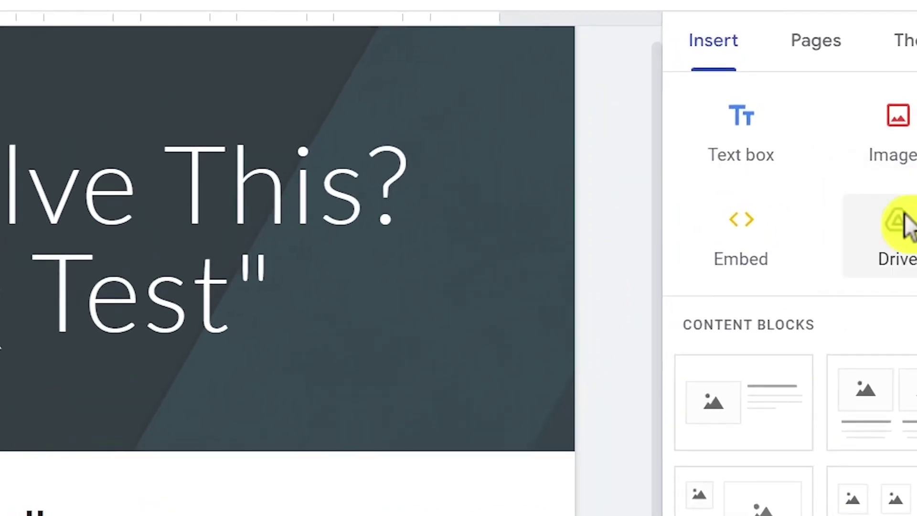
pyautogui.click(903, 219)
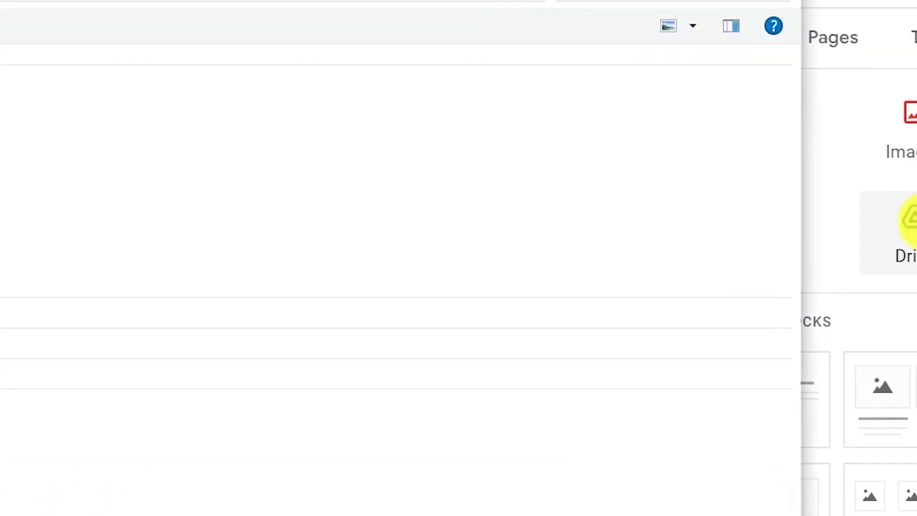
pyautogui.doubleClick(148, 98)
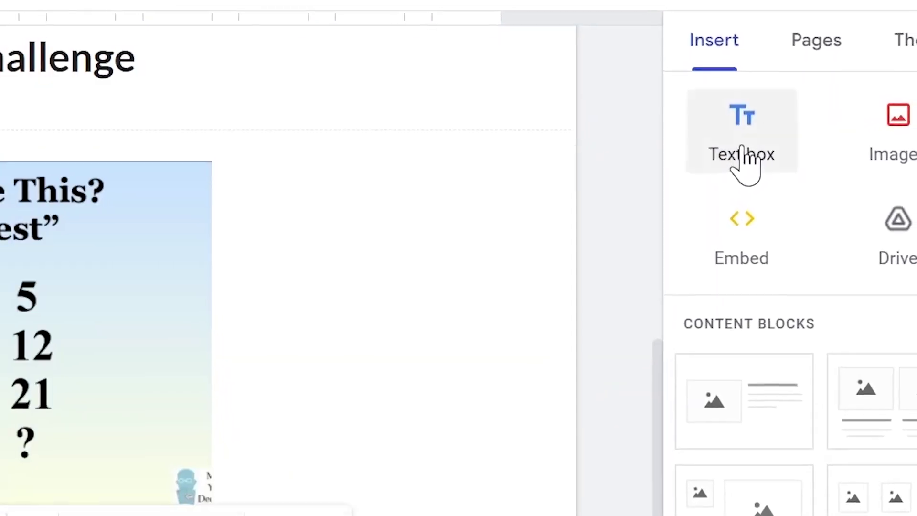
pyautogui.click(828, 75)
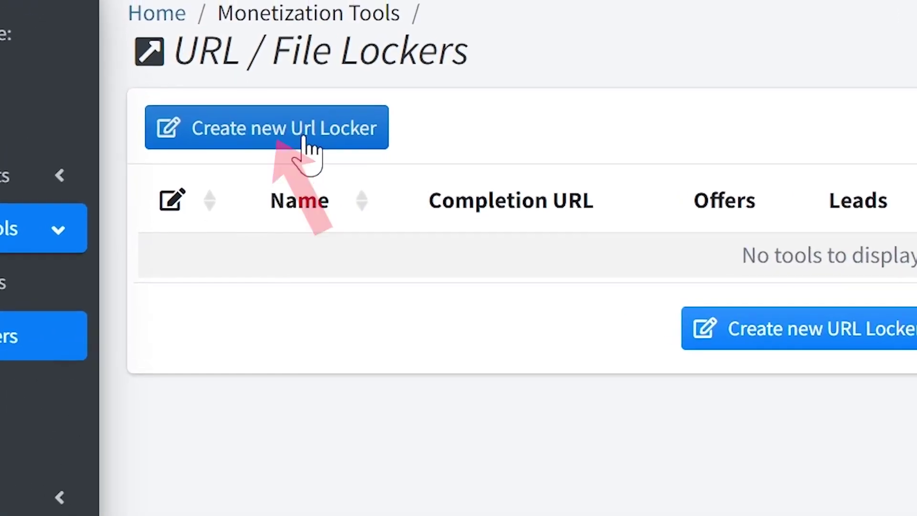
# Step: Create a new URL locker, accepting the Terms of Service
pyautogui.click(292, 125)
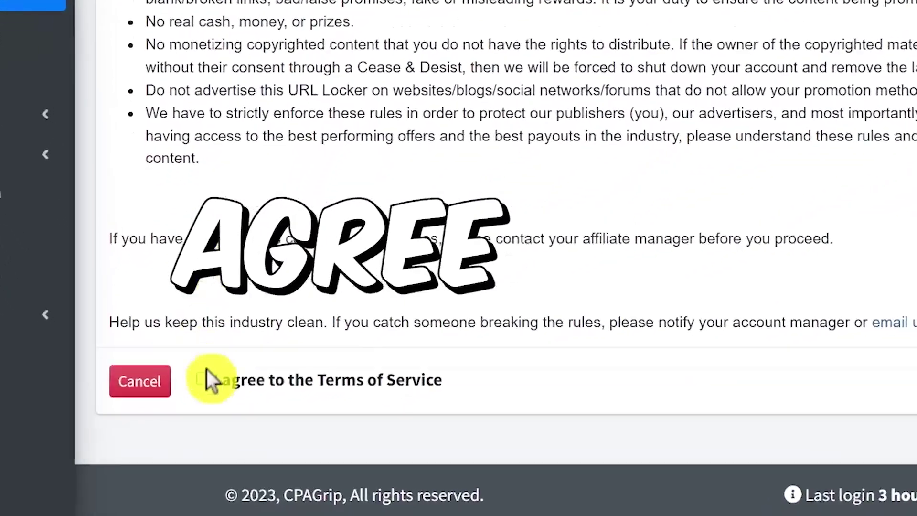
pyautogui.click(206, 410)
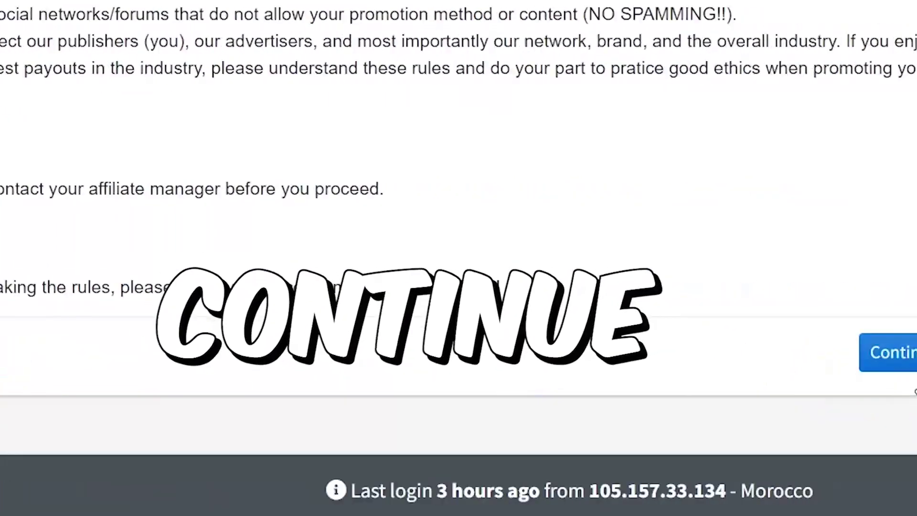
pyautogui.click(845, 379)
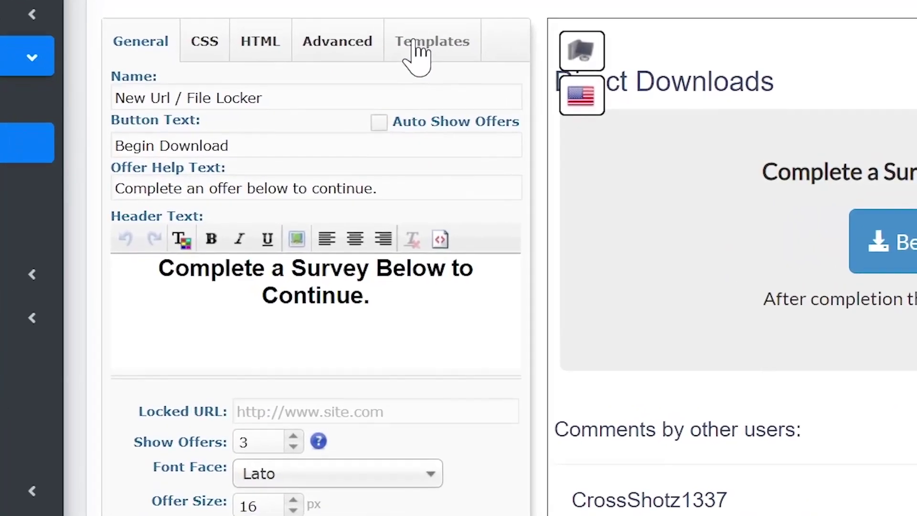
# Step: Apply the Human Verification template to the new locker
pyautogui.click(414, 43)
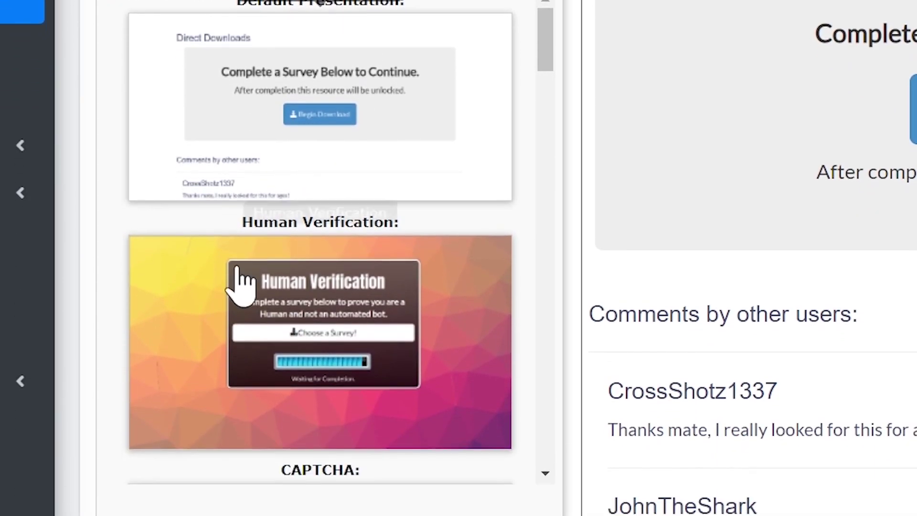
pyautogui.scroll(-5, 230, 425)
pyautogui.scroll(-15, 184, 355)
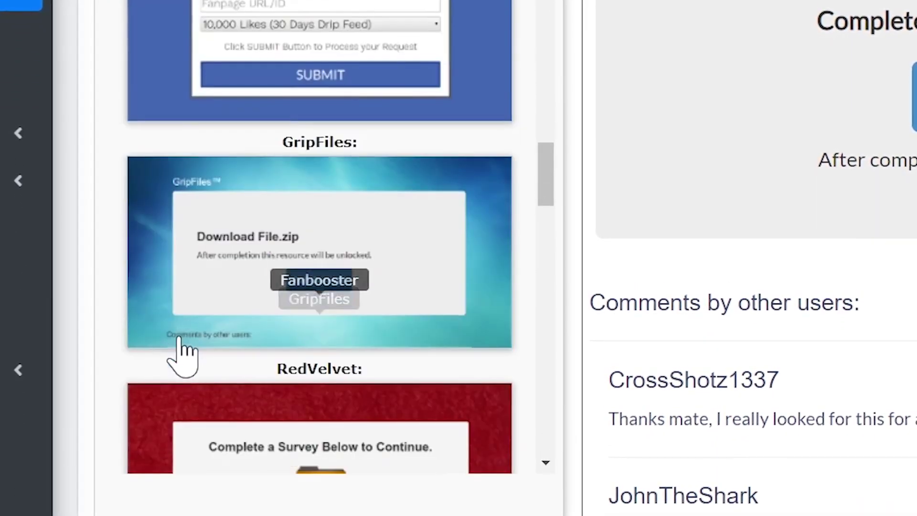
pyautogui.scroll(15, 178, 344)
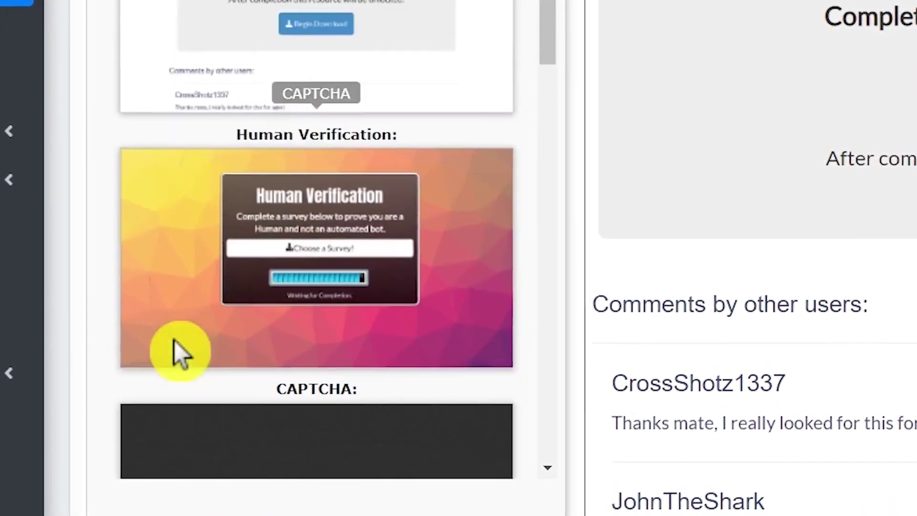
pyautogui.scroll(-2, 305, 296)
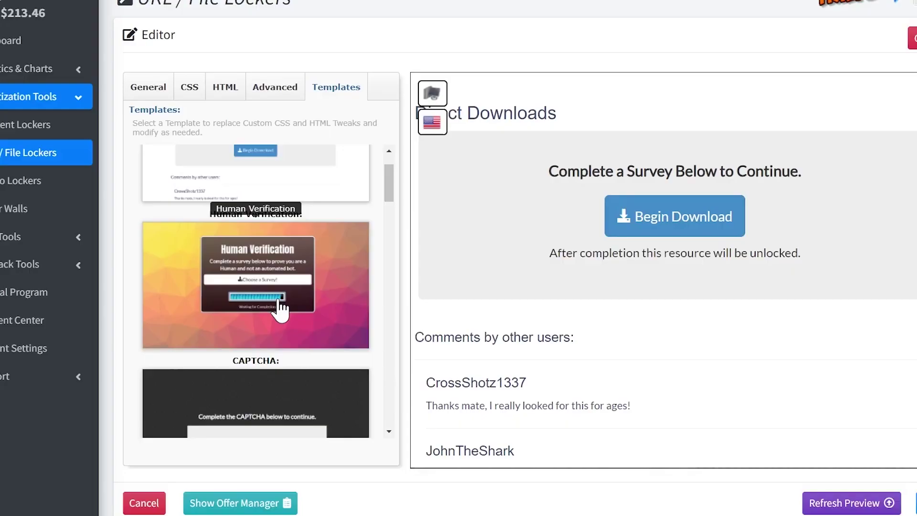
pyautogui.click(279, 302)
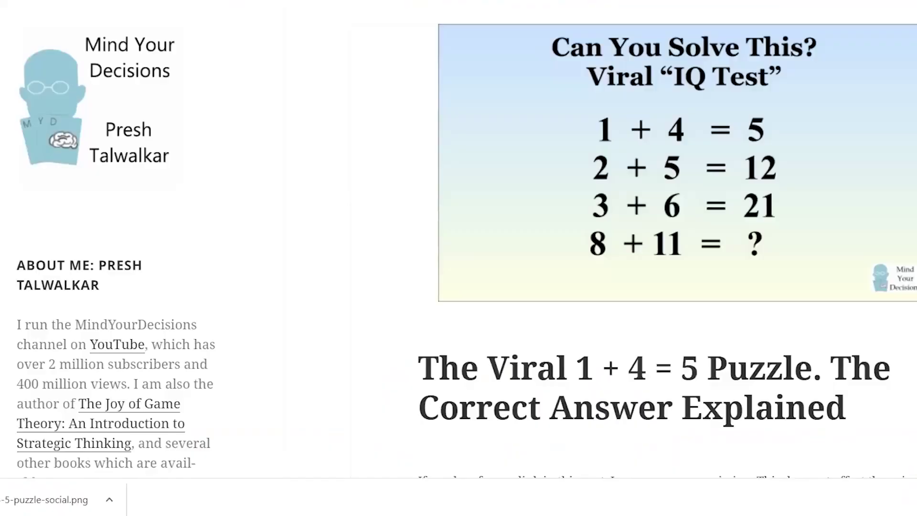
# Step: Lock the 1 + 4 = 5 puzzle answer article's URL in a CPAGrip locker and copy its getafilenow link
pyautogui.rightClick(231, 18)
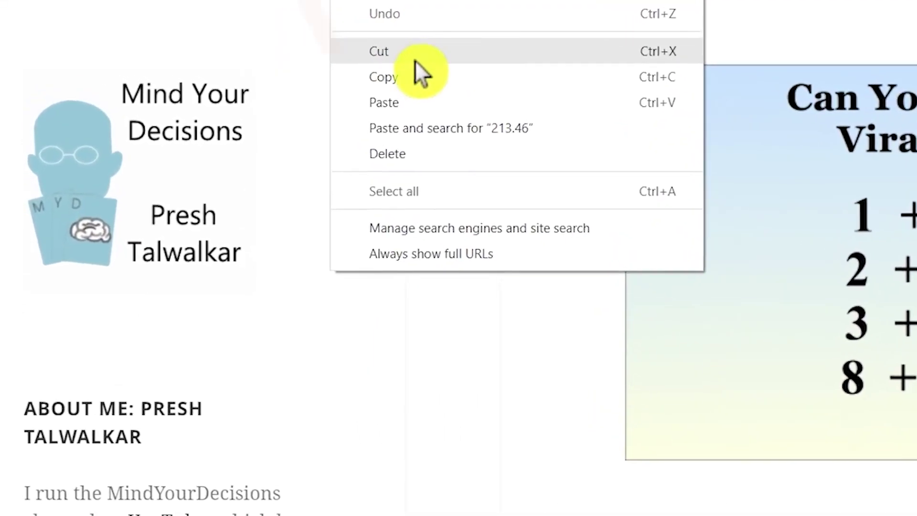
pyautogui.click(418, 79)
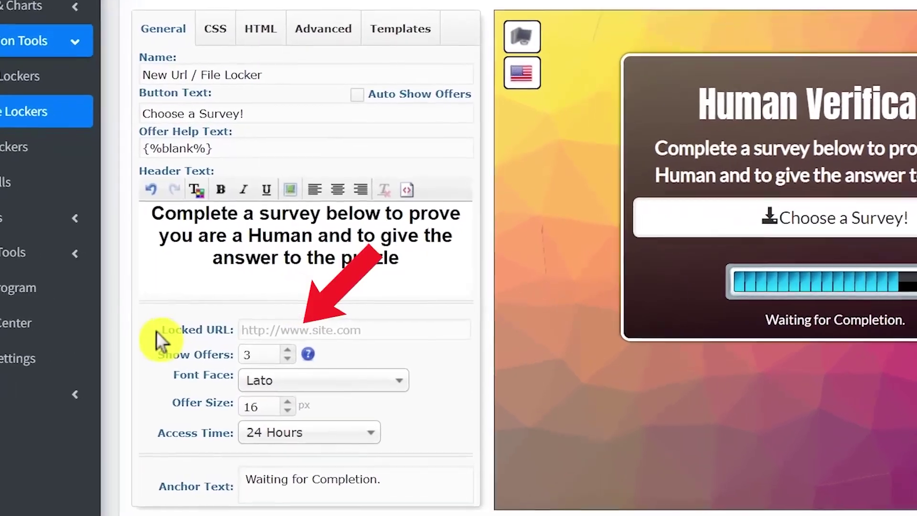
pyautogui.moveTo(204, 324); pyautogui.dragTo(267, 327)
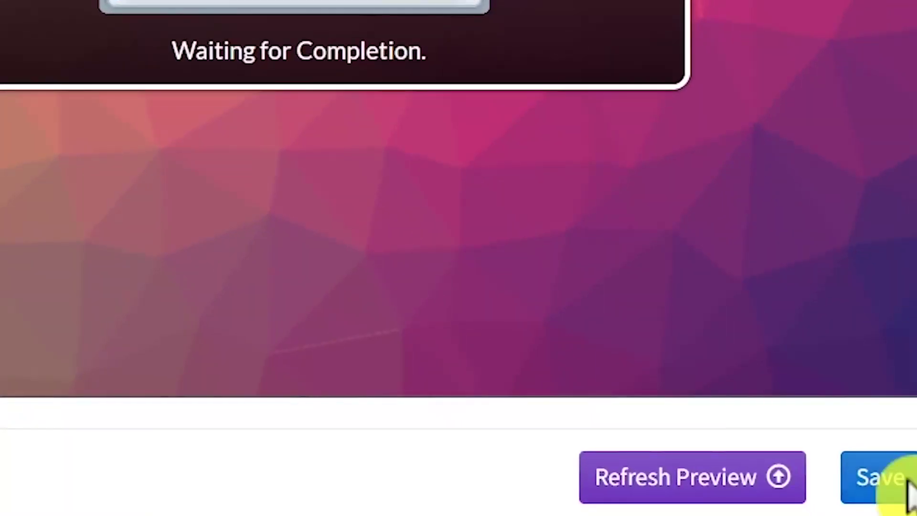
pyautogui.click(903, 484)
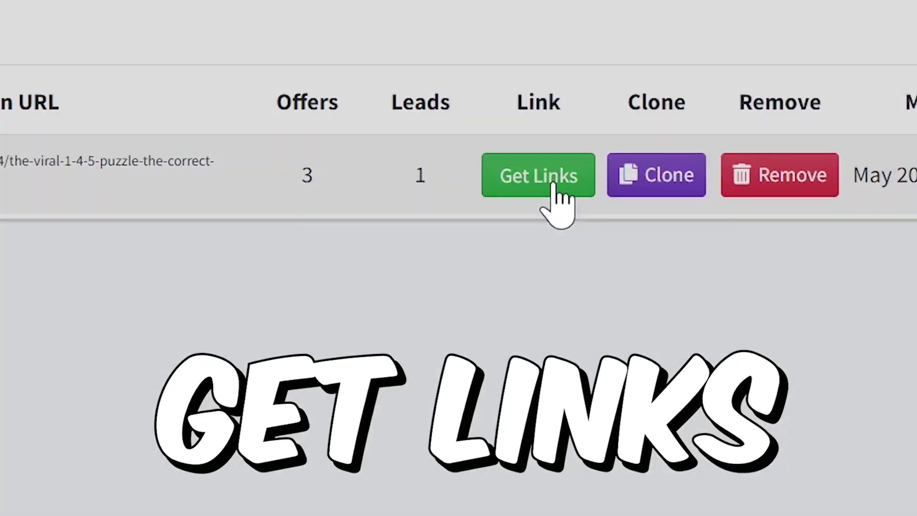
pyautogui.click(554, 184)
pyautogui.click(410, 503)
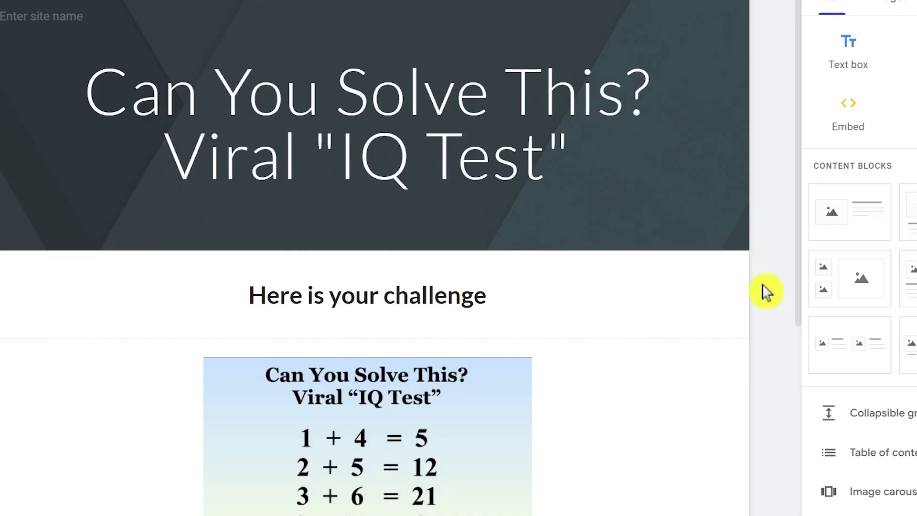
# Step: Link the 'Click Here To See The Answer' text to the copied CPAGrip locker URL, then bring up Publish
pyautogui.scroll(-4, 668, 344)
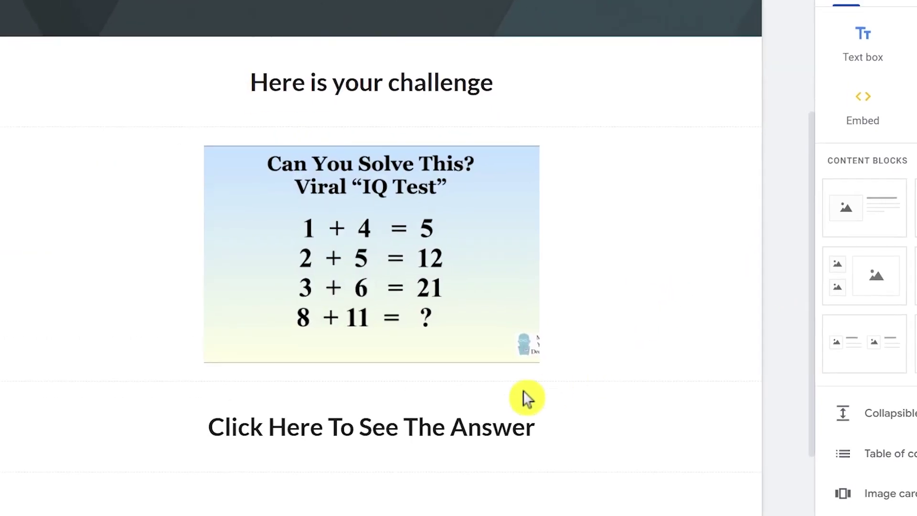
pyautogui.click(353, 432)
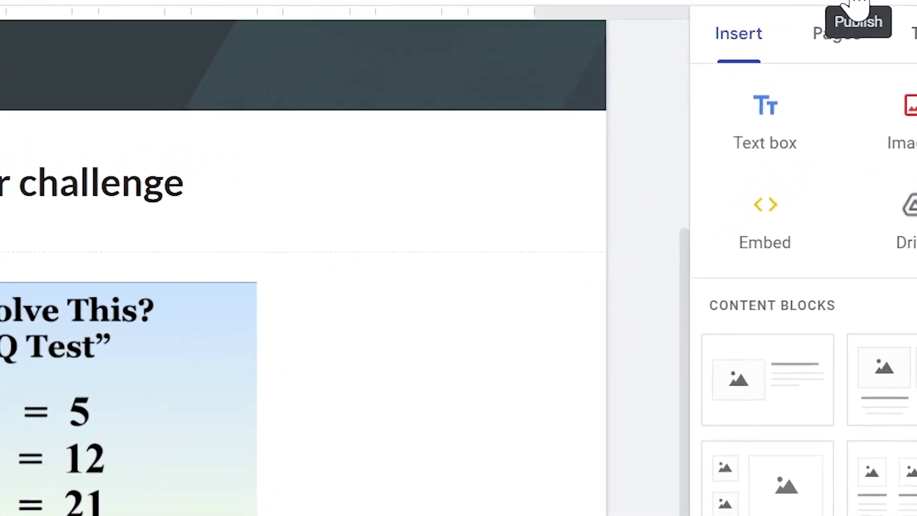
pyautogui.click(852, 5)
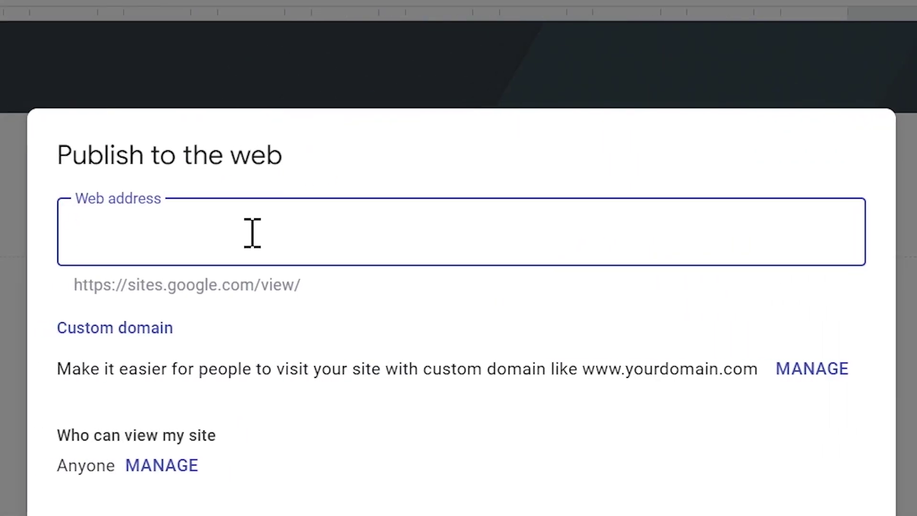
# Step: Publish the puzzle site at the web address solve-this-puzzle-now1
pyautogui.write('solve-this-puzzle-now1')
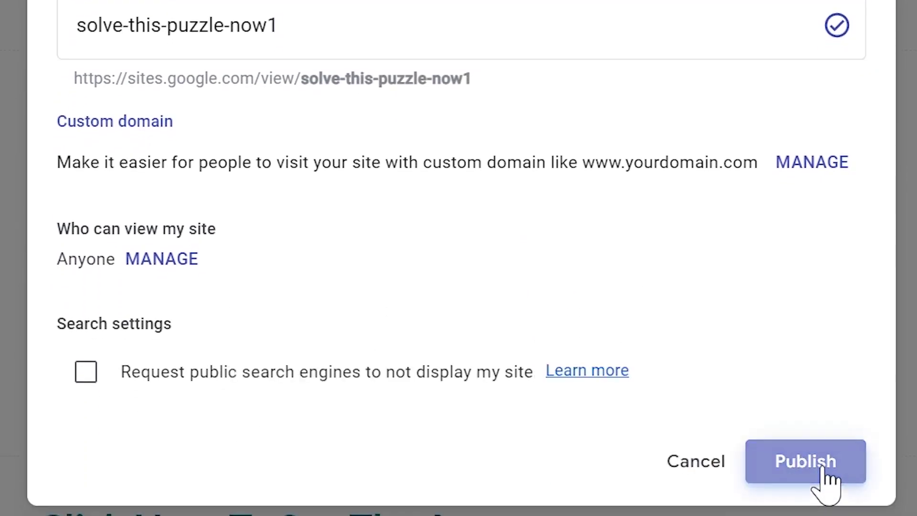
pyautogui.click(823, 467)
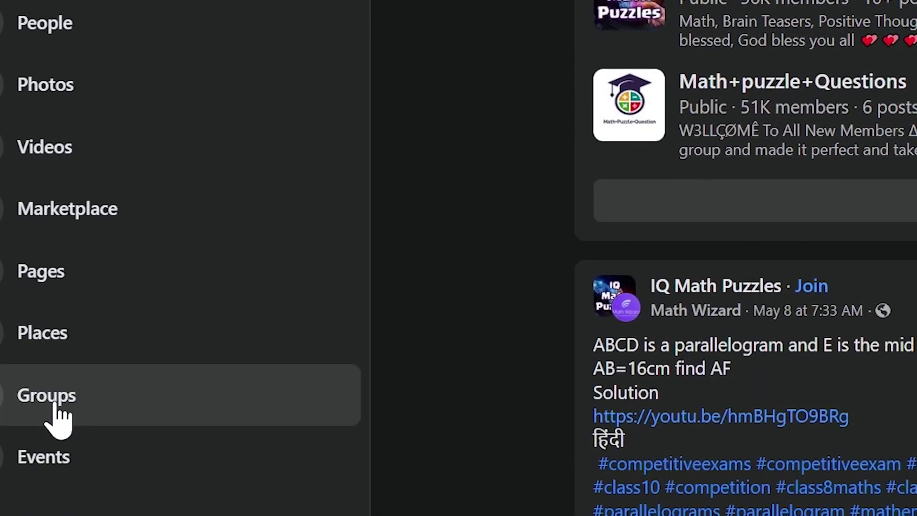
# Step: Filter the math-puzzle search results to Groups, such as Maths Tricks and Puzzles
pyautogui.click(54, 405)
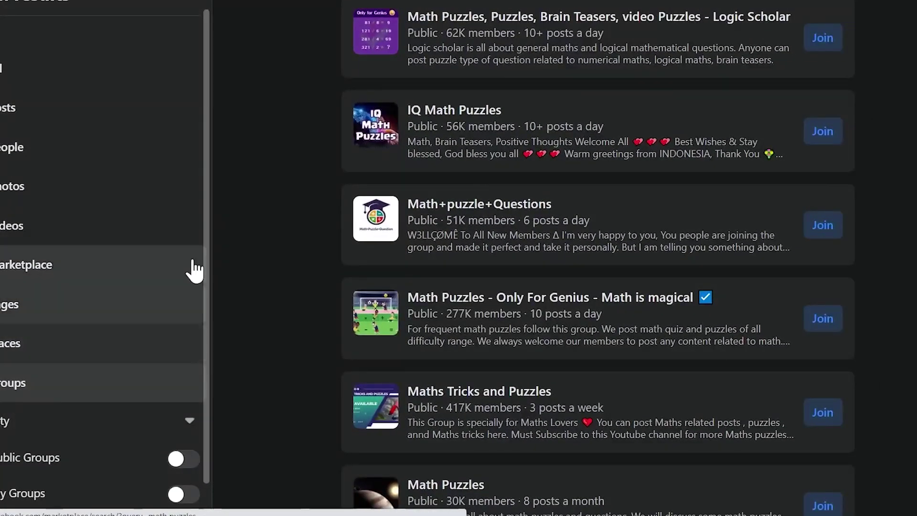
pyautogui.scroll(-18, 552, 364)
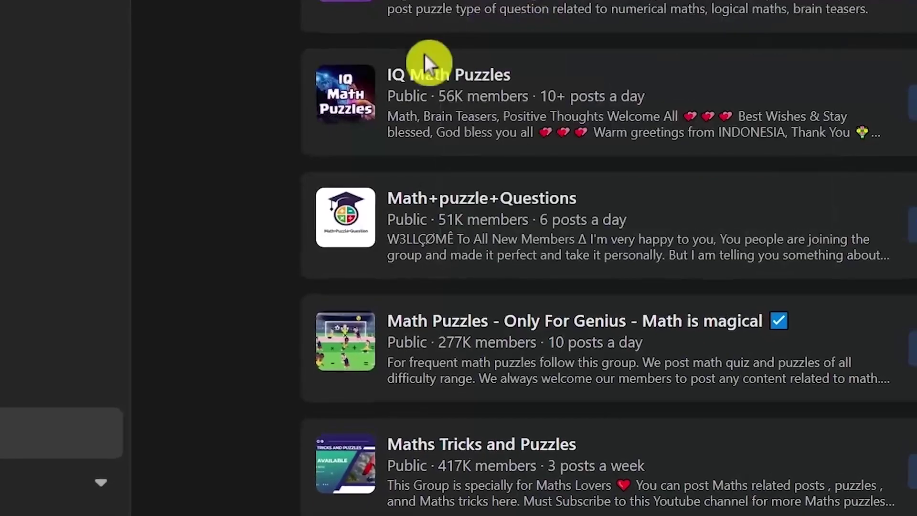
# Step: Open the IQ Math Puzzles group and browse through its feed
pyautogui.moveTo(414, 87)
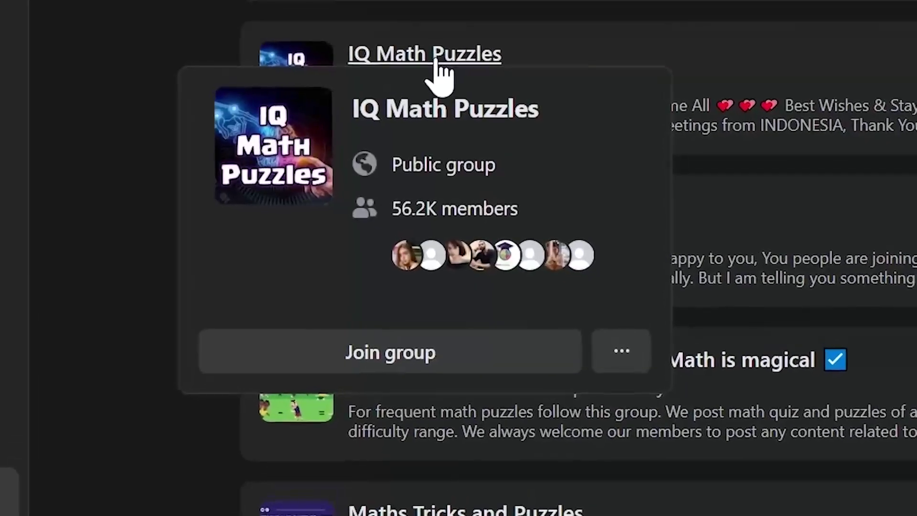
pyautogui.click(433, 56)
pyautogui.scroll(-2, 399, 155)
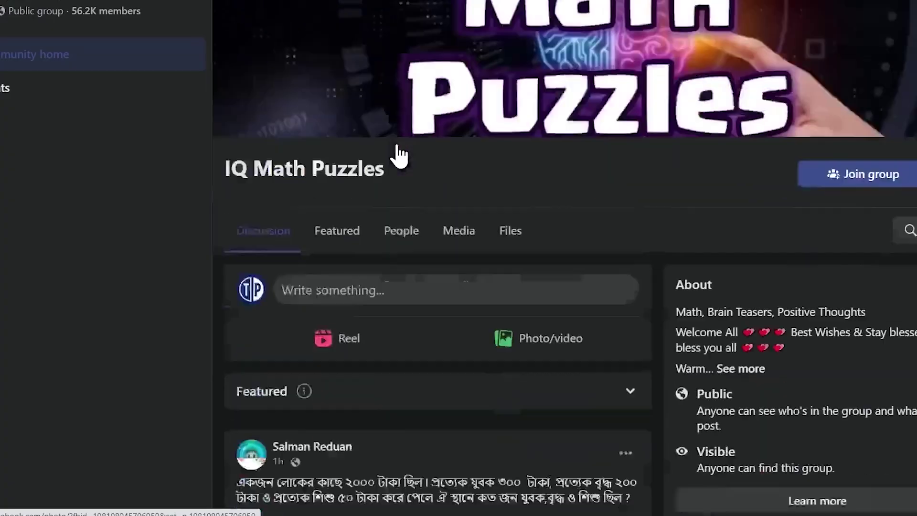
pyautogui.scroll(-7, 399, 146)
pyautogui.scroll(-10, 397, 146)
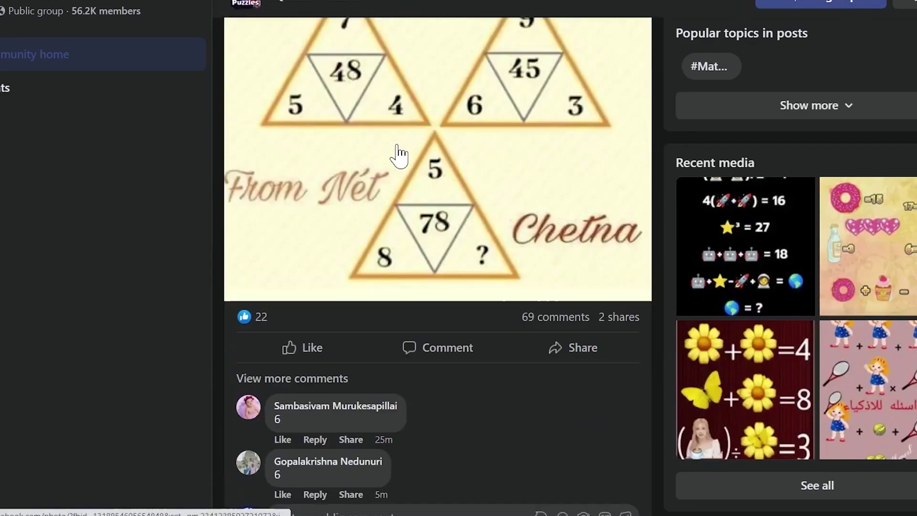
pyautogui.scroll(-20, 399, 148)
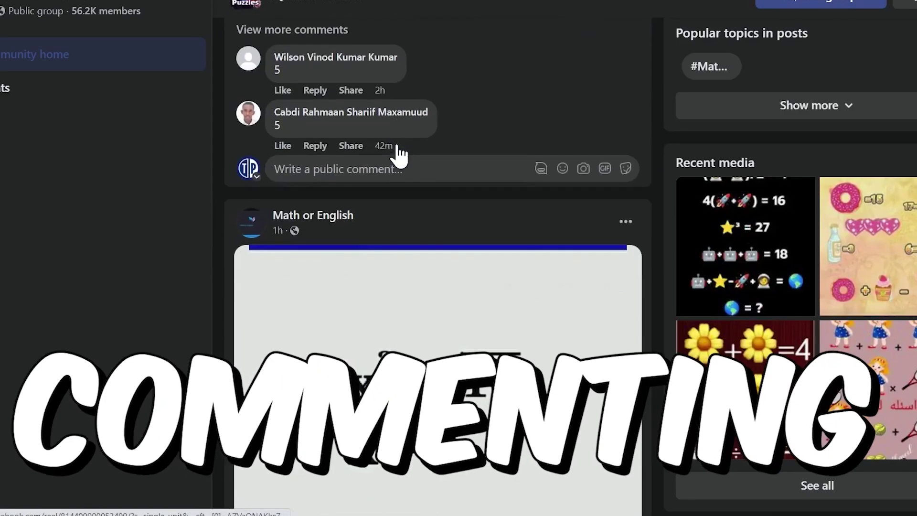
pyautogui.scroll(-14, 399, 154)
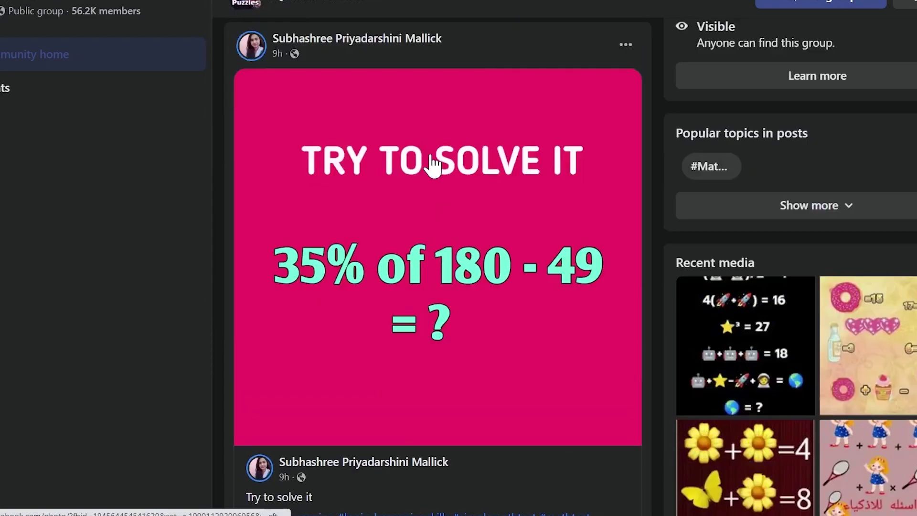
pyautogui.scroll(15, 430, 167)
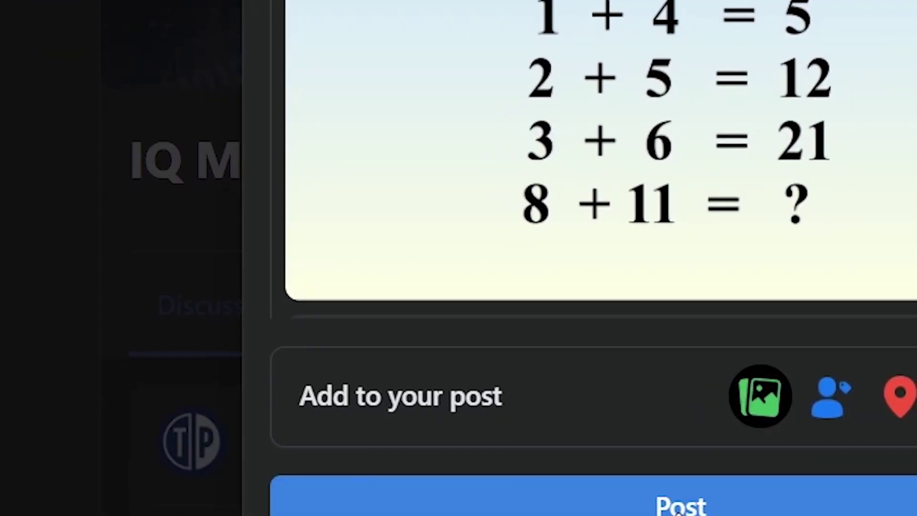
# Step: Post the Viral IQ Test puzzle image to the IQ Math Puzzles group
pyautogui.click(659, 501)
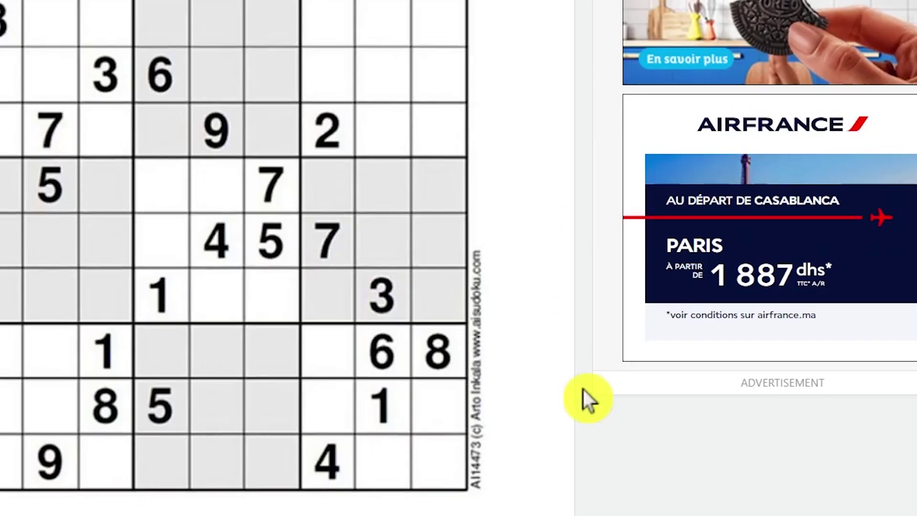
pyautogui.scroll(-10, 582, 391)
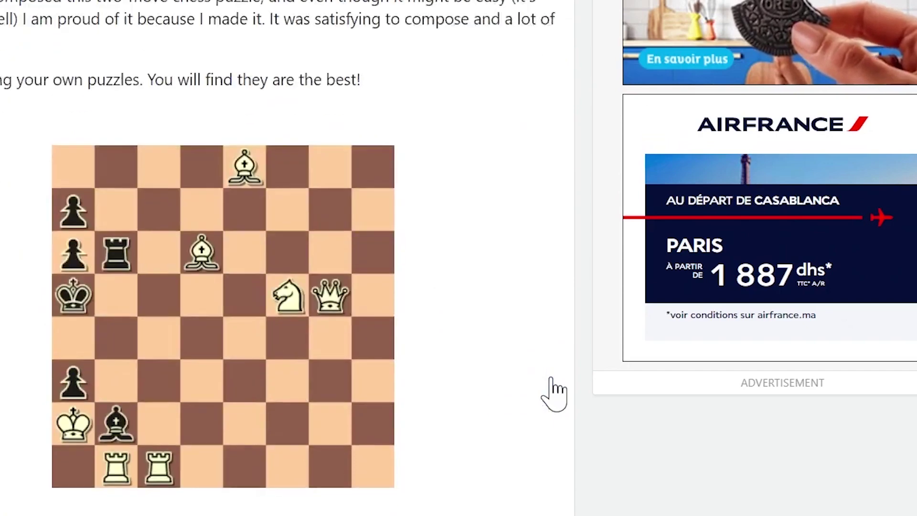
pyautogui.scroll(-20, 554, 393)
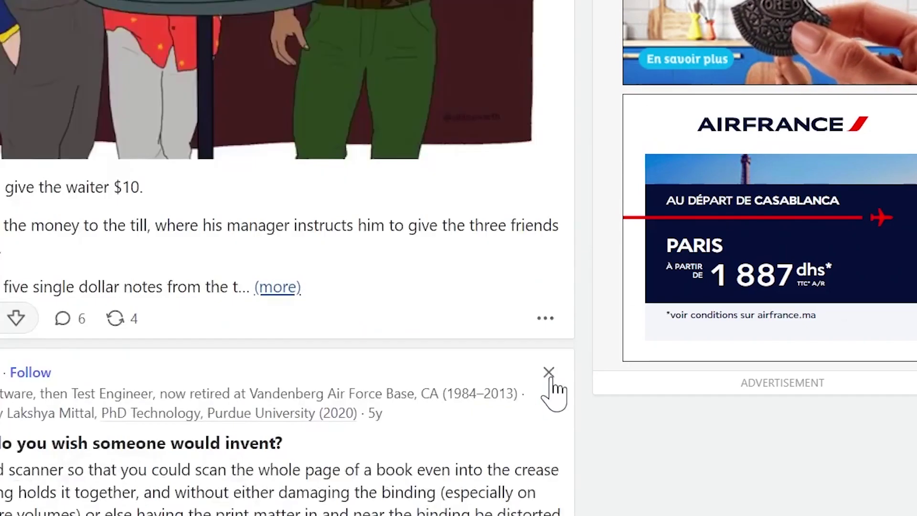
pyautogui.scroll(-20, 554, 394)
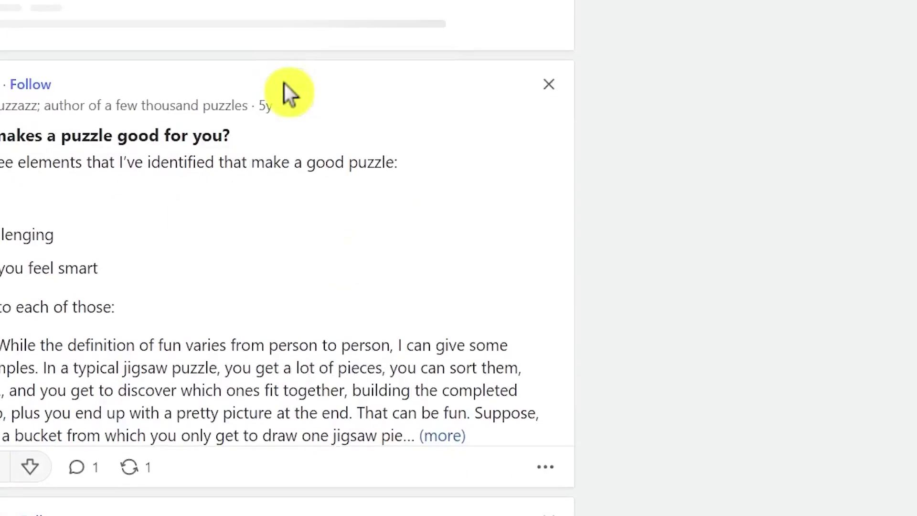
pyautogui.scroll(-20, 284, 83)
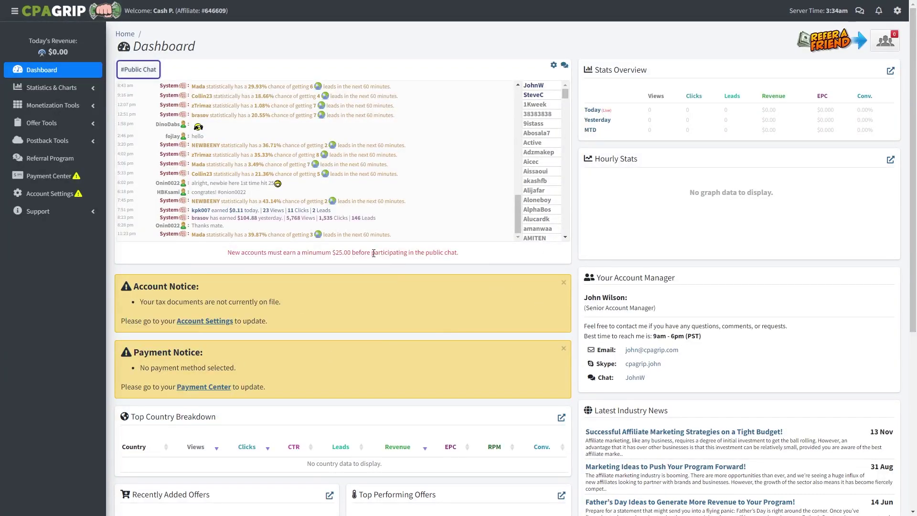
# Step: Scroll up the CPAGrip dashboard, where today's revenue still shows $0.00
pyautogui.scroll(3, 219, 187)
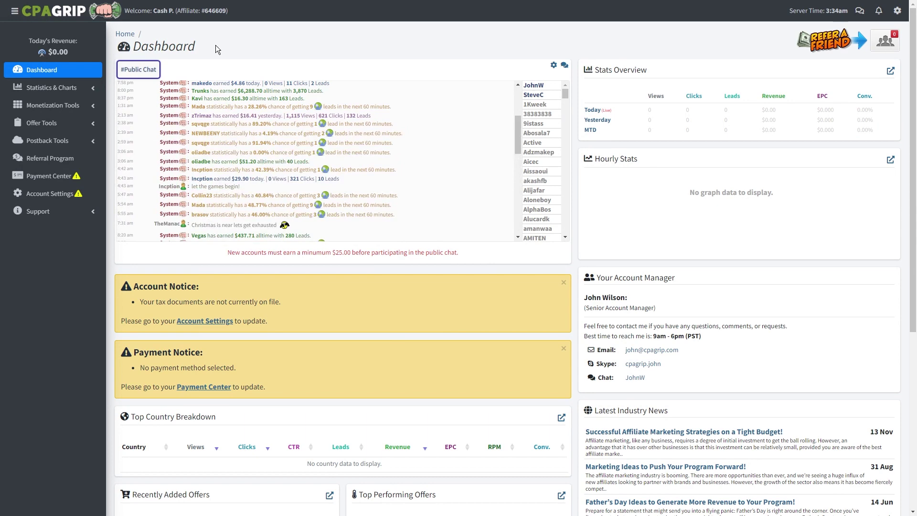